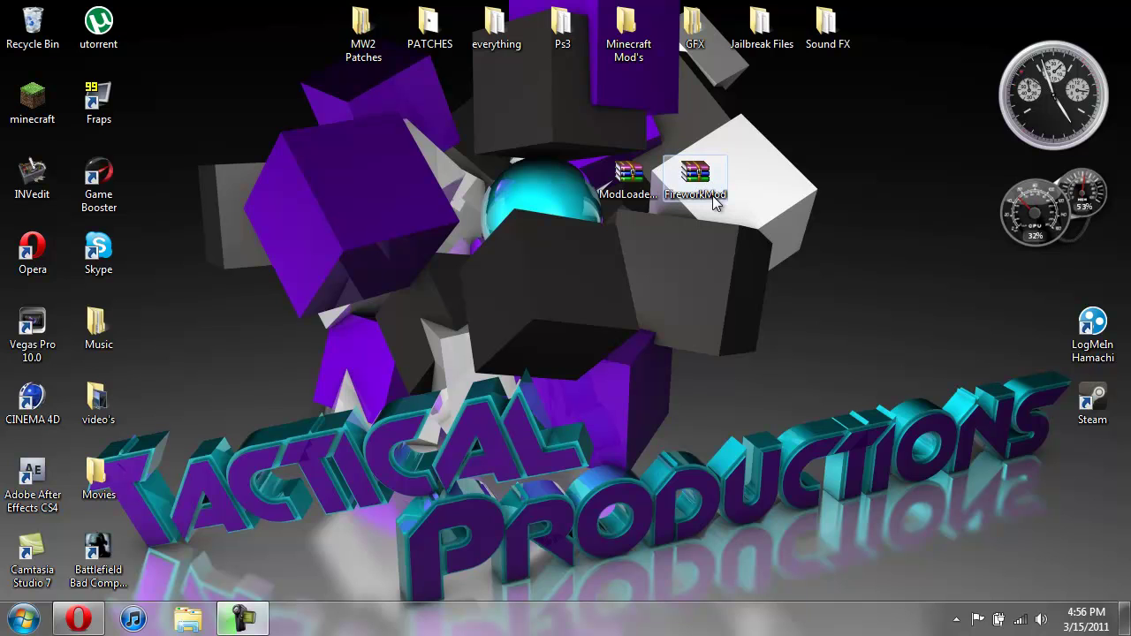
# Step: Launch Minecraft, enter the game and load the singleplayer world Minecraft Mineshaft
pyautogui.click(29, 104)
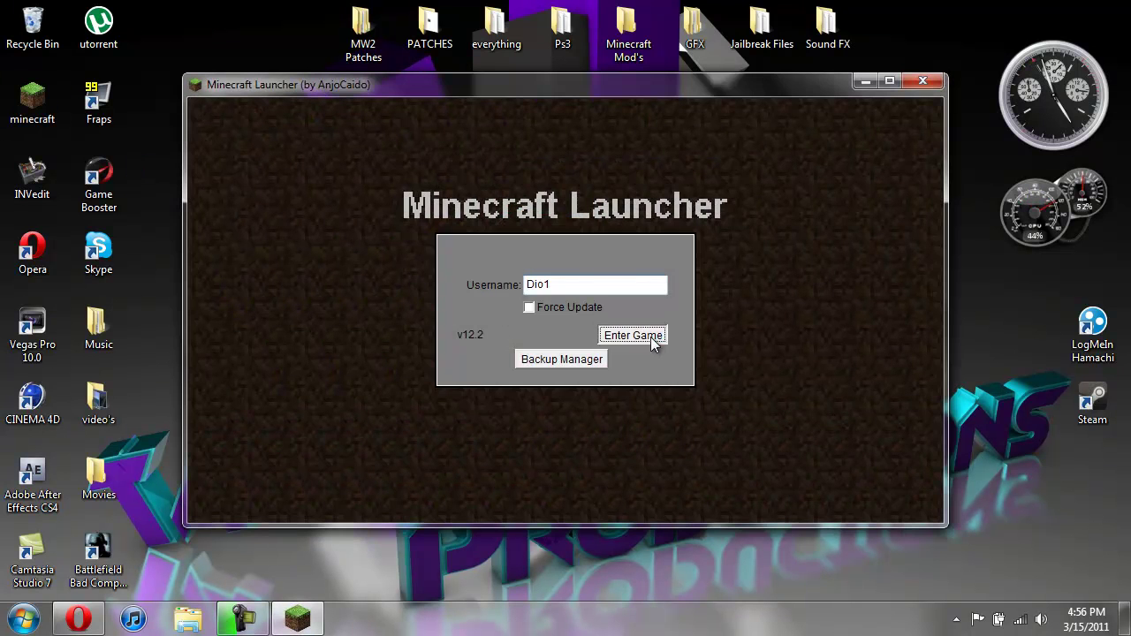
pyautogui.click(650, 336)
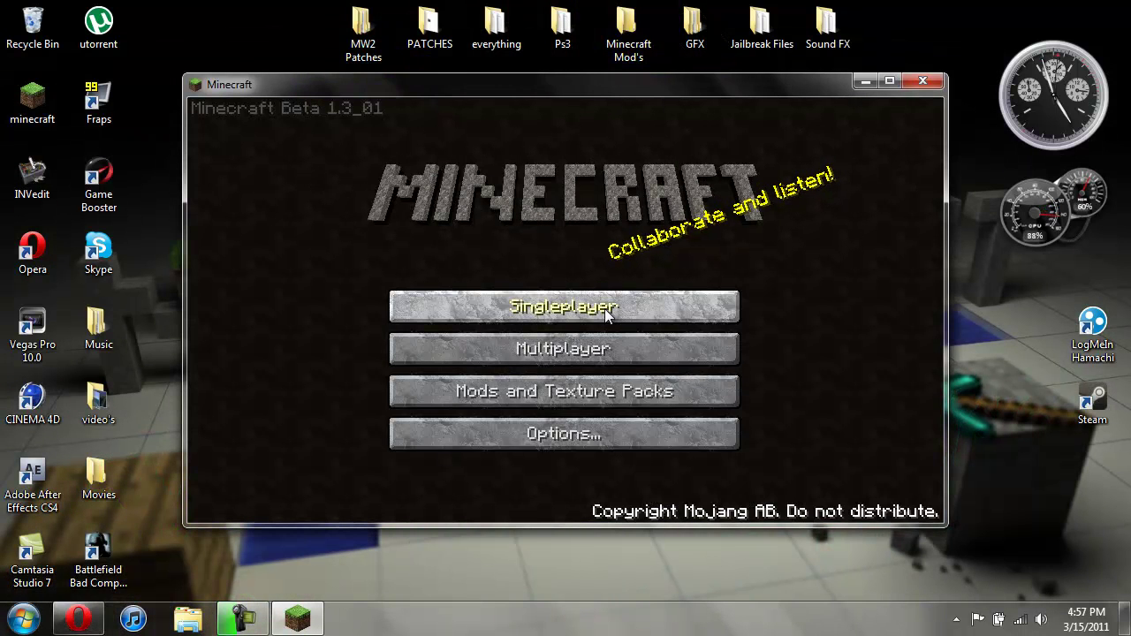
pyautogui.click(605, 309)
pyautogui.click(508, 183)
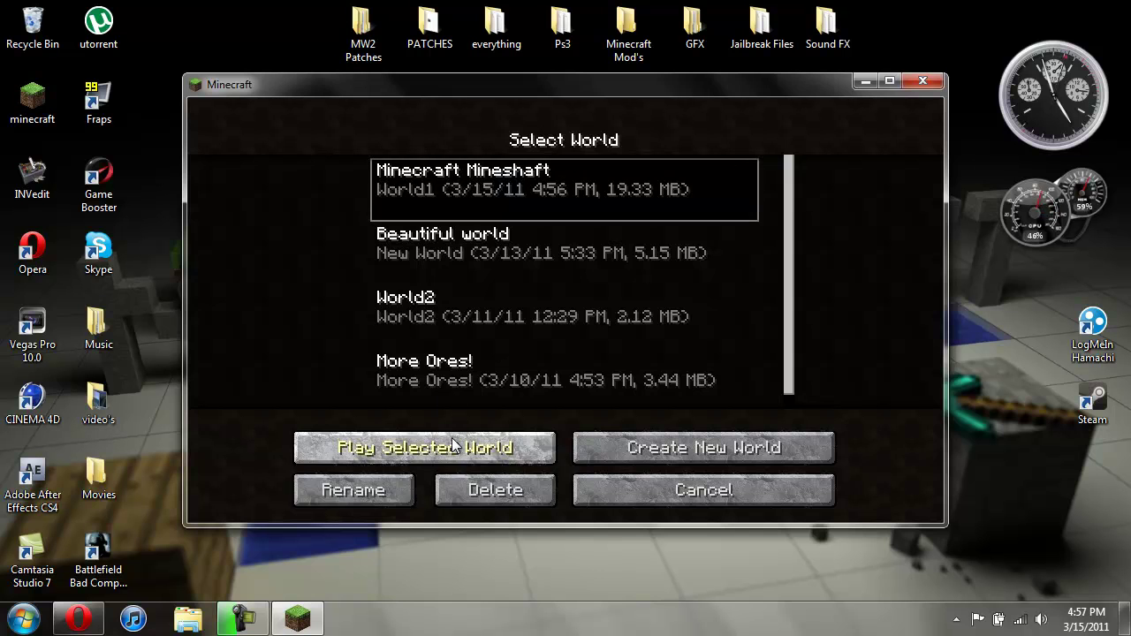
pyautogui.click(424, 447)
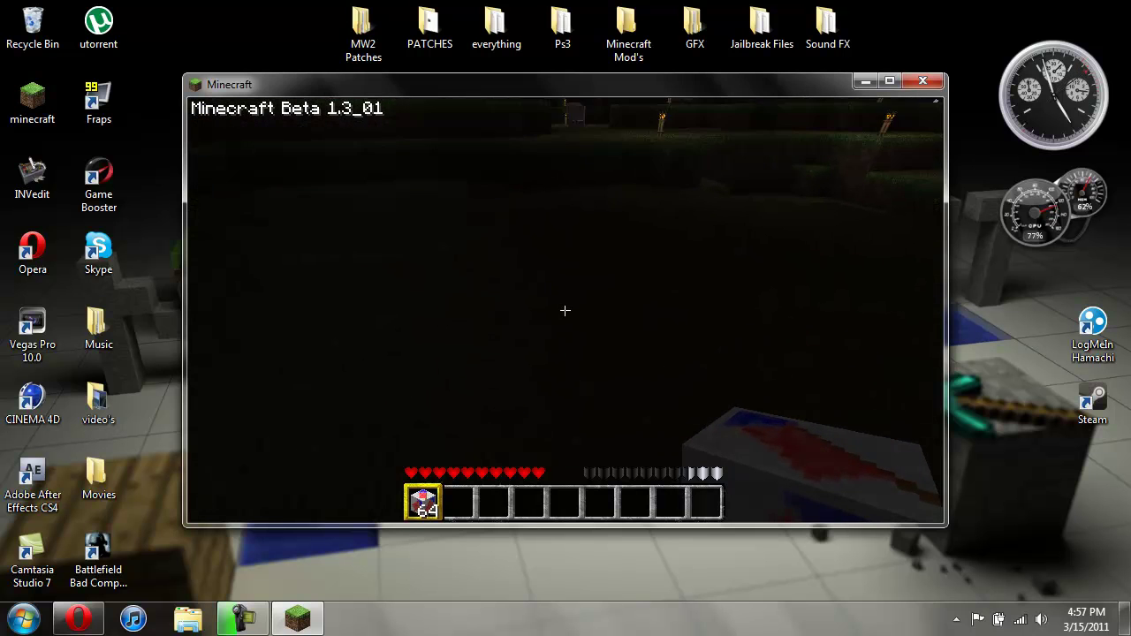
# Step: Place a firework block on the grass and set the world to daytime with the command /time day
pyautogui.rightClick(565, 310)
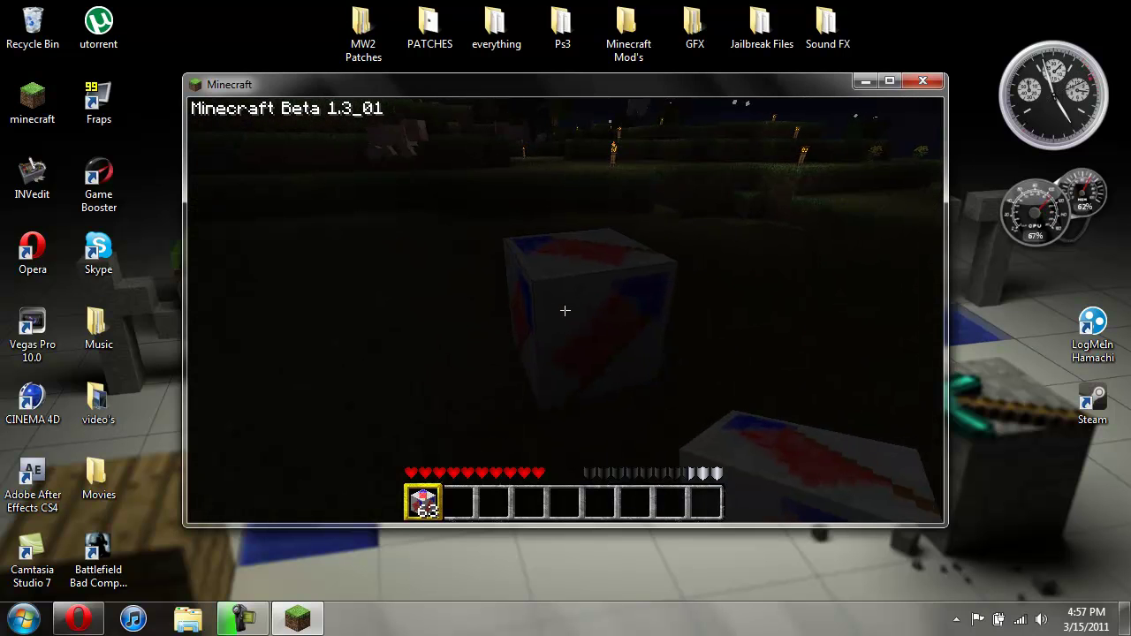
pyautogui.press('t')
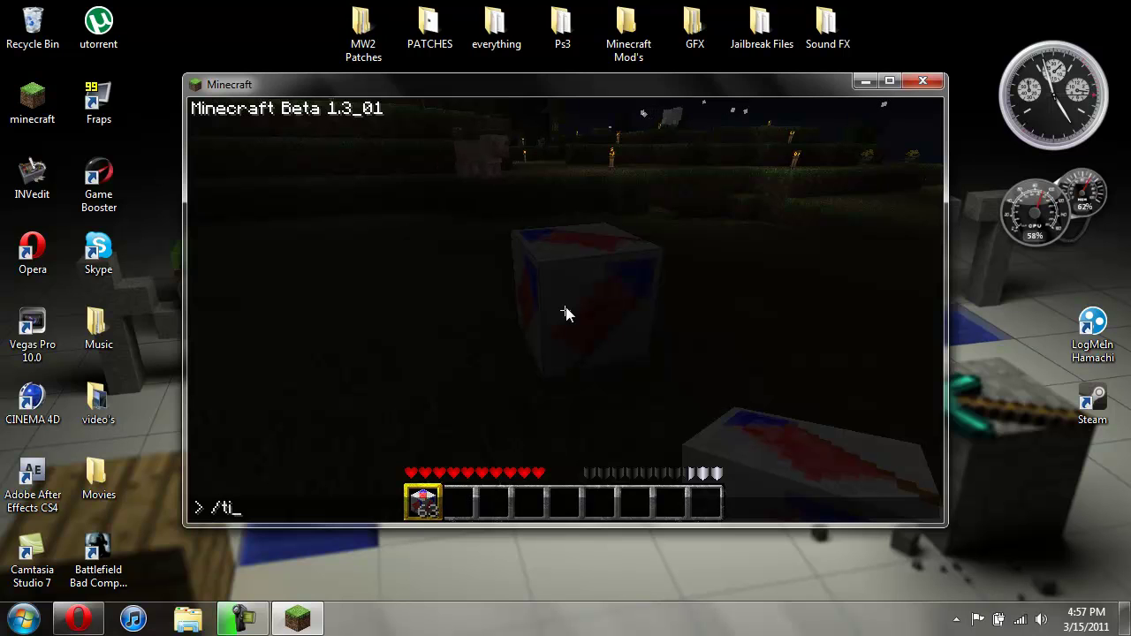
pyautogui.write('/time day')
pyautogui.press('Return')
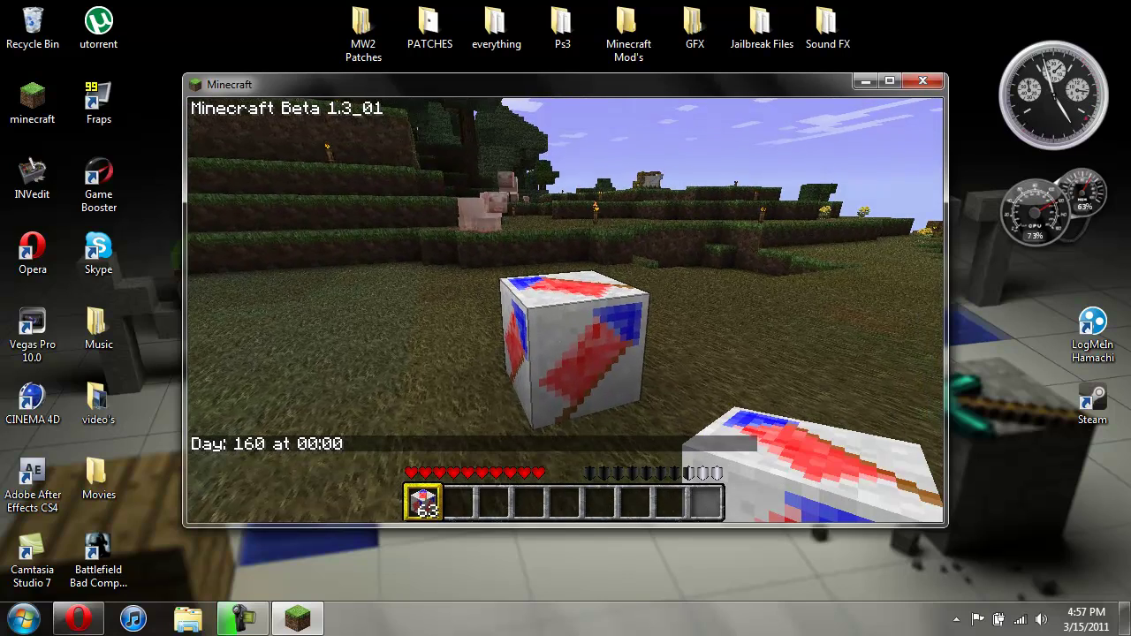
# Step: Set off the placed firework block, then place another one on the grass and set it off
pyautogui.rightClick(566, 310)
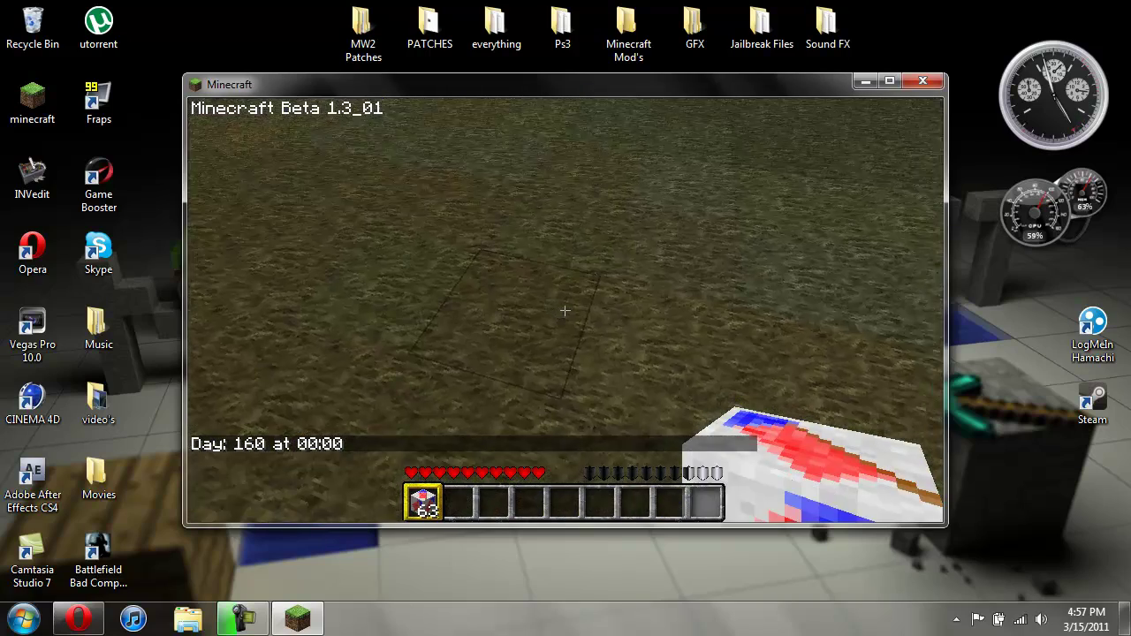
pyautogui.rightClick(566, 310)
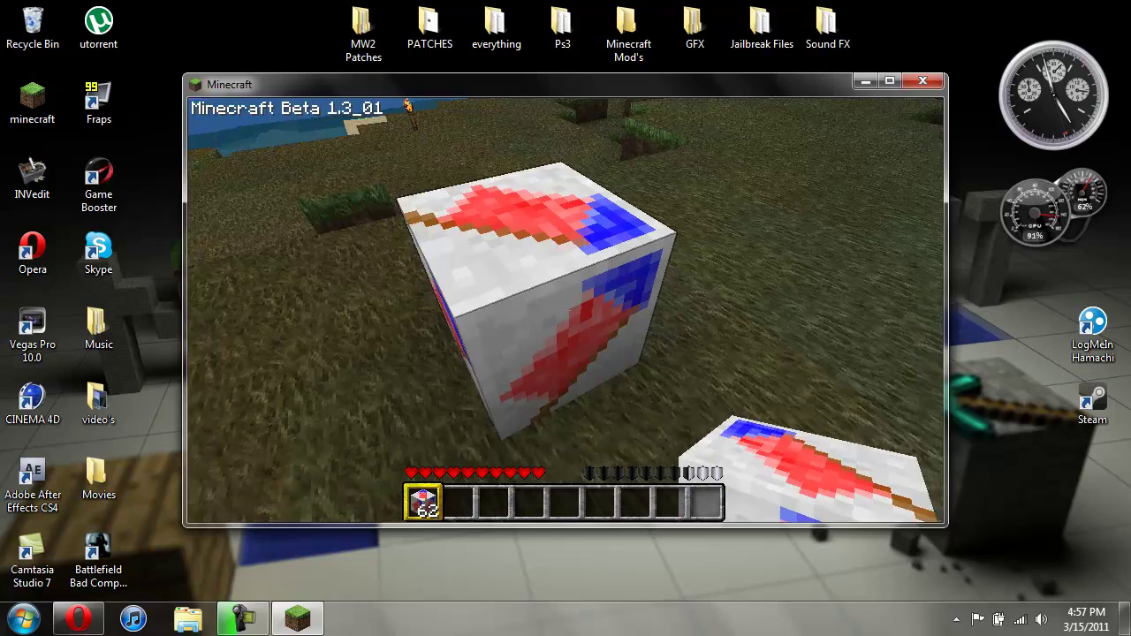
pyautogui.click(565, 310)
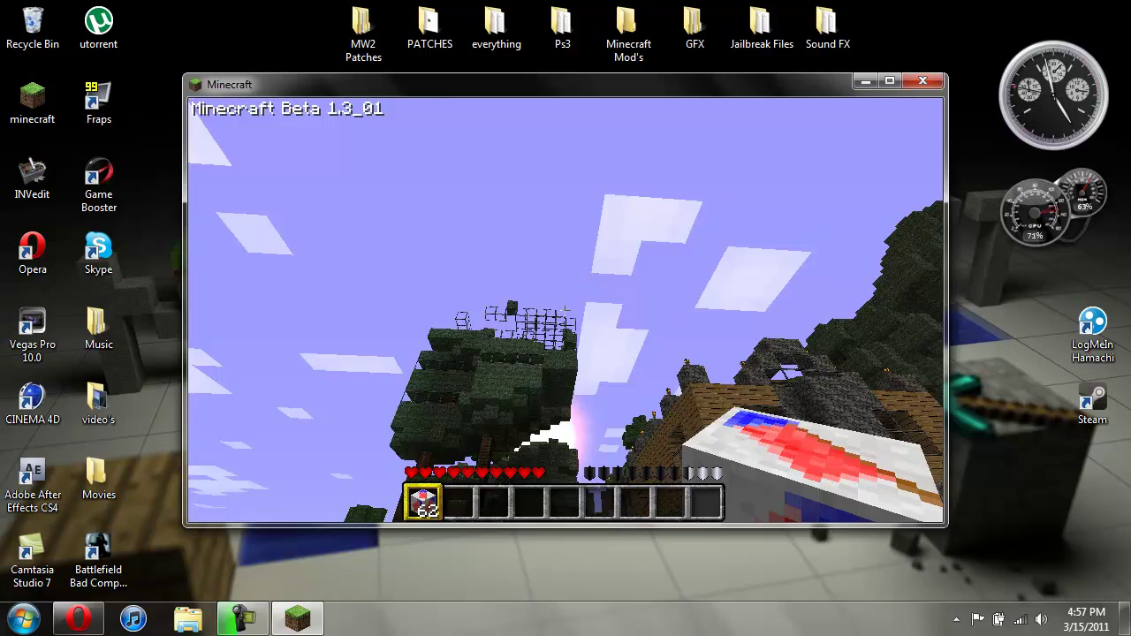
# Step: Walk across the field and place and set off another firework block on open grass
pyautogui.press('w')
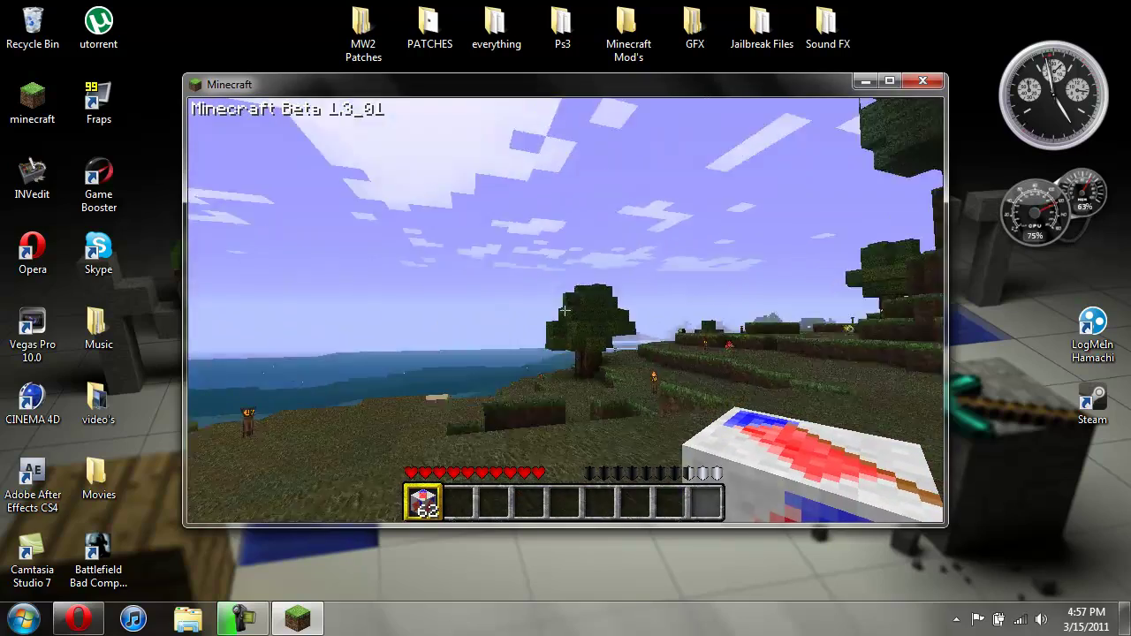
pyautogui.press('w')
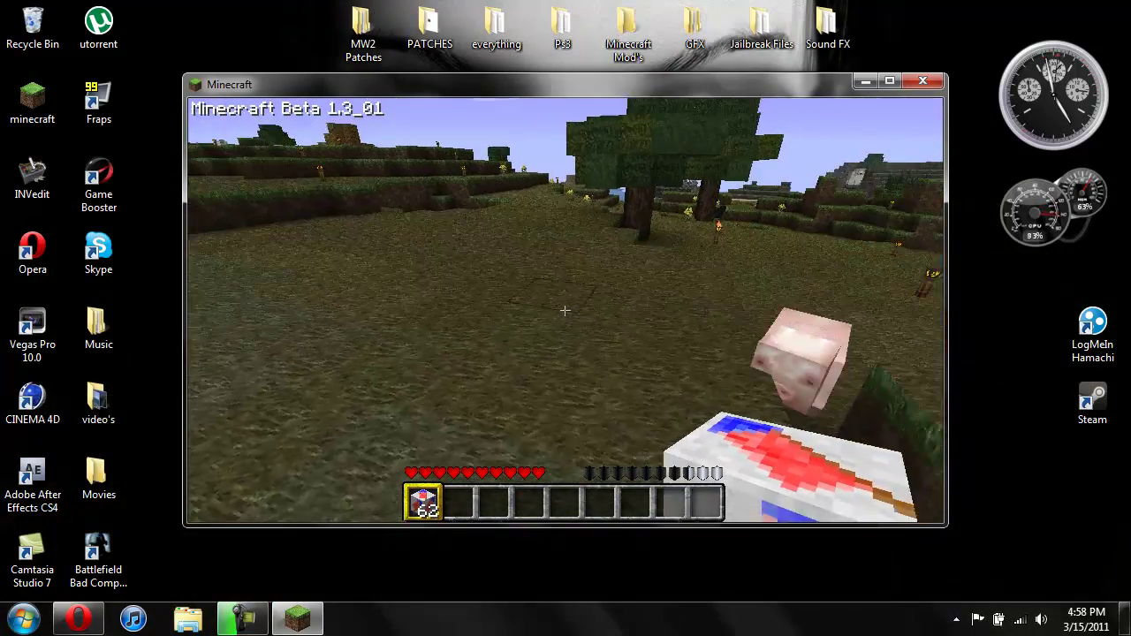
pyautogui.click(565, 310)
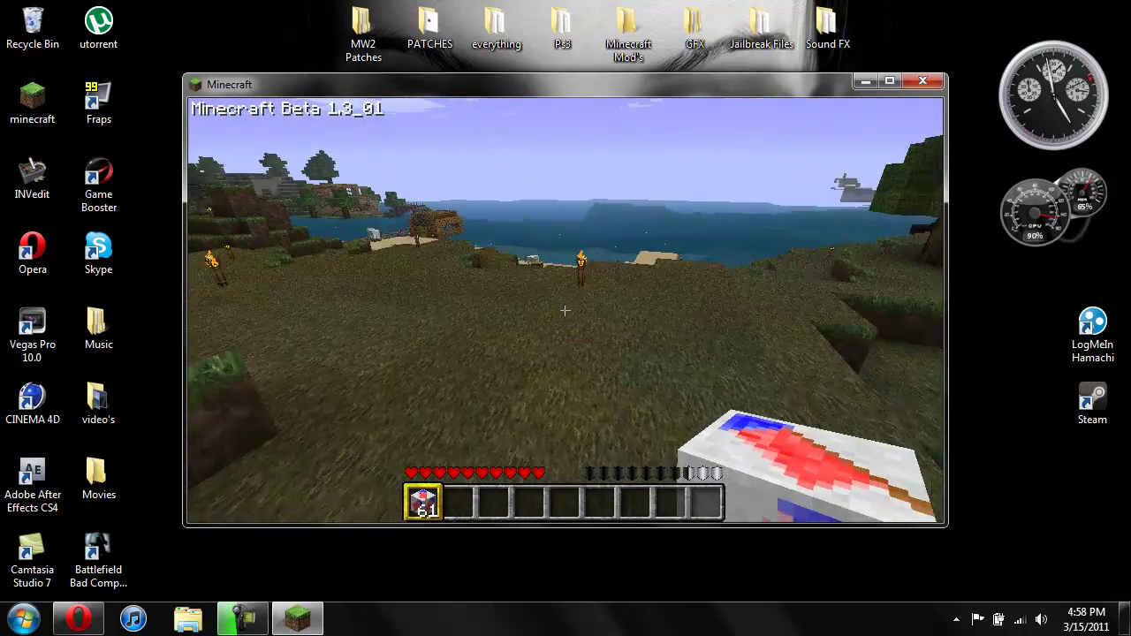
# Step: Walk down to the sandy beach and open the crafting table standing there
pyautogui.press('w')
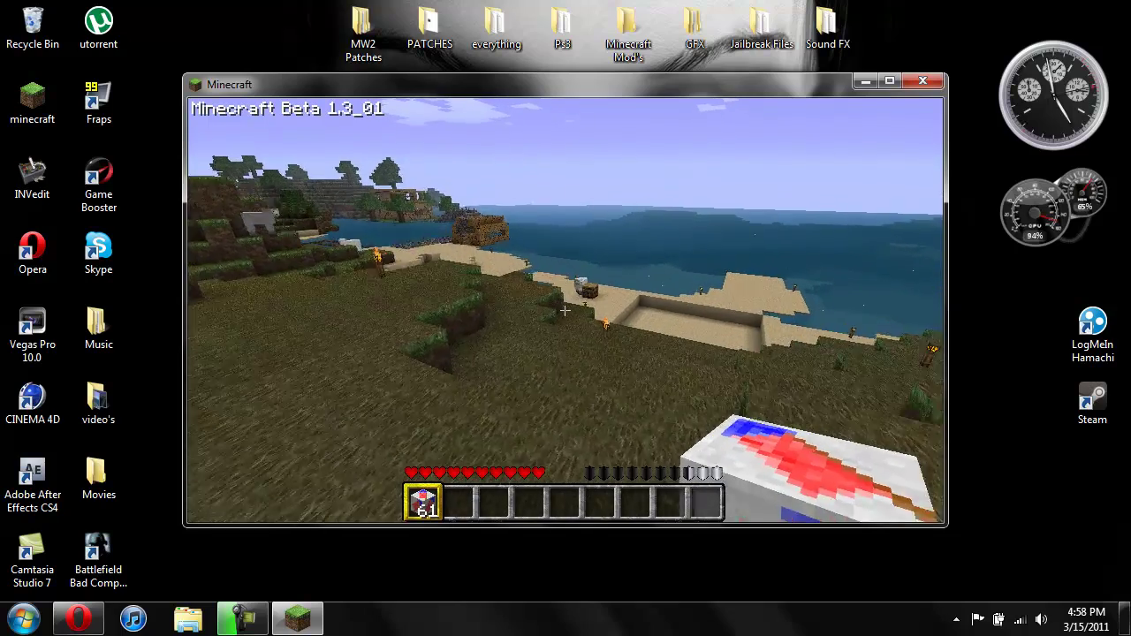
pyautogui.press('w')
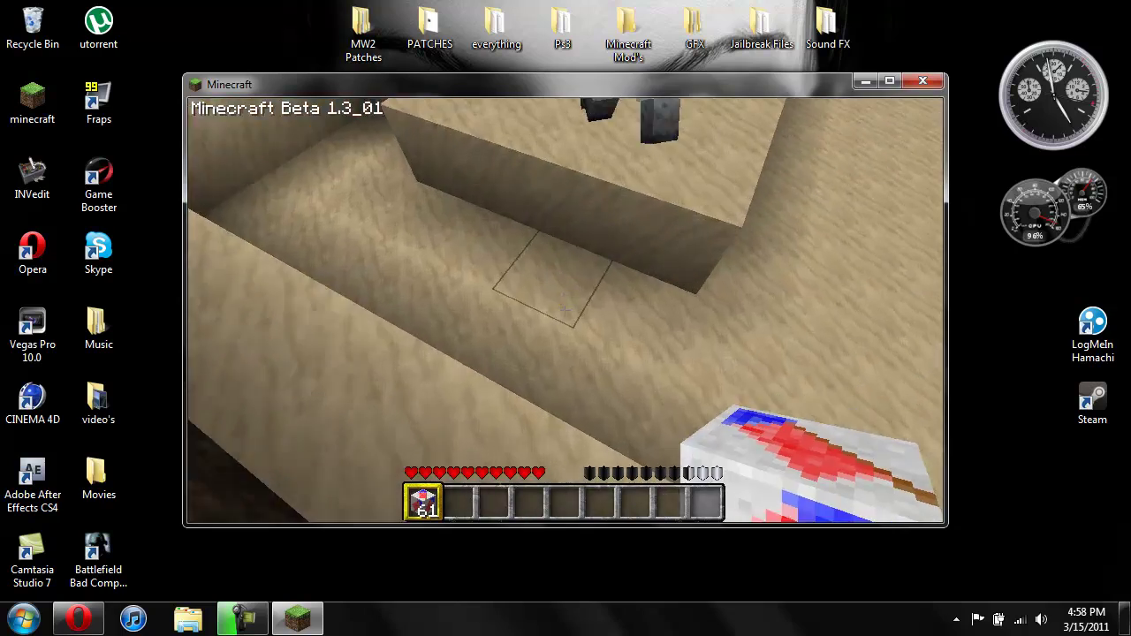
pyautogui.press('w')
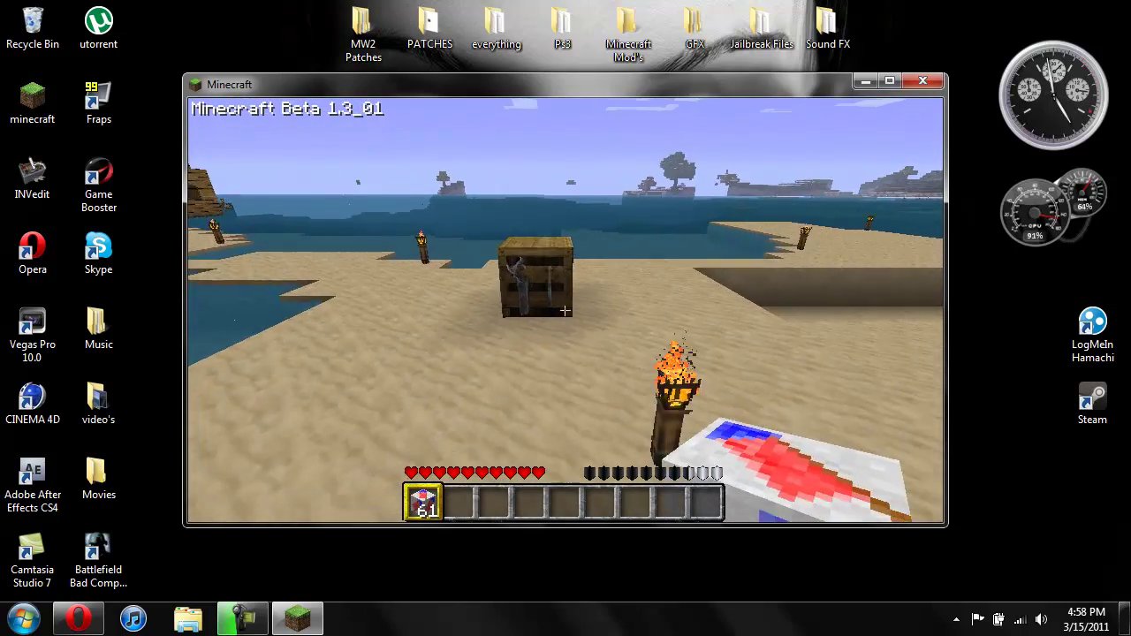
pyautogui.rightClick(565, 311)
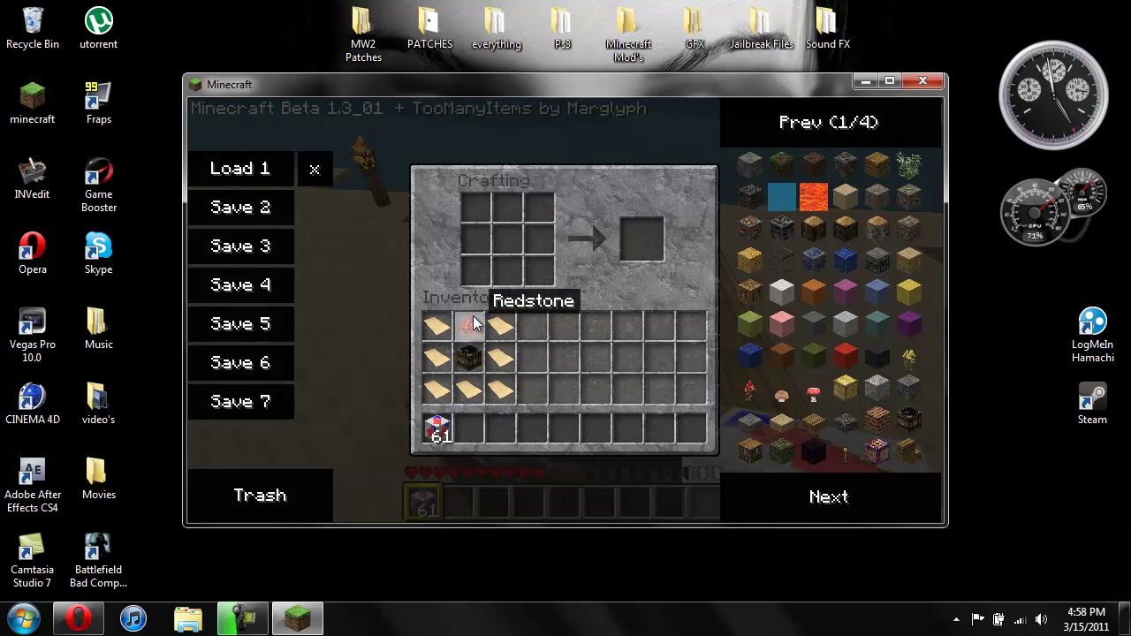
# Step: Lay paper in the three left-column slots and across the bottom row of the crafting grid
pyautogui.click(488, 207)
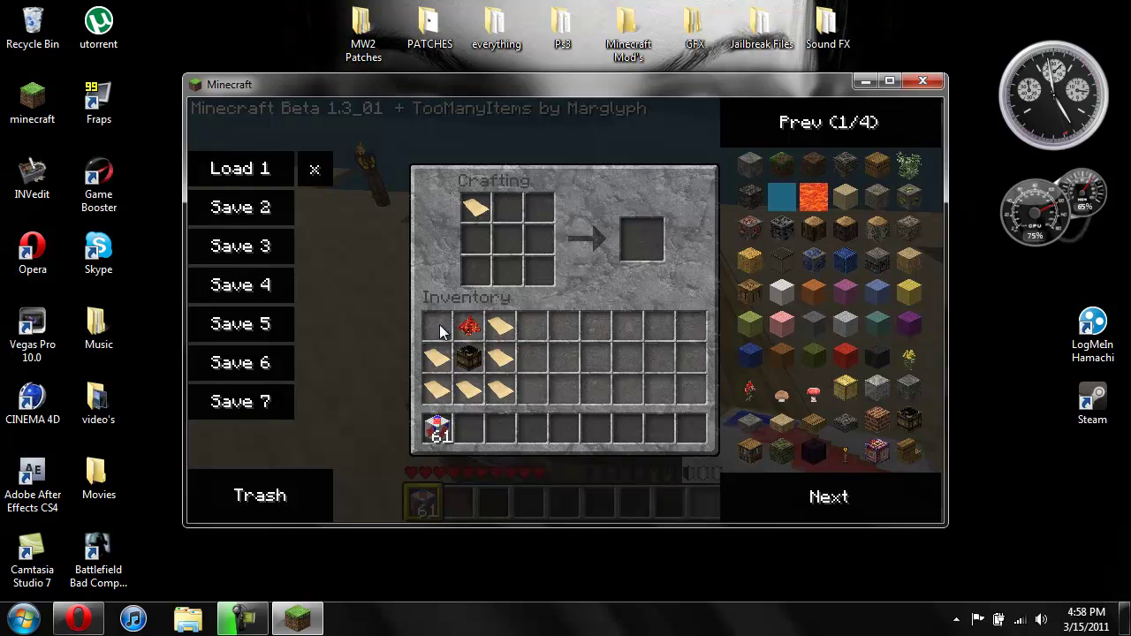
pyautogui.click(435, 356)
pyautogui.click(473, 241)
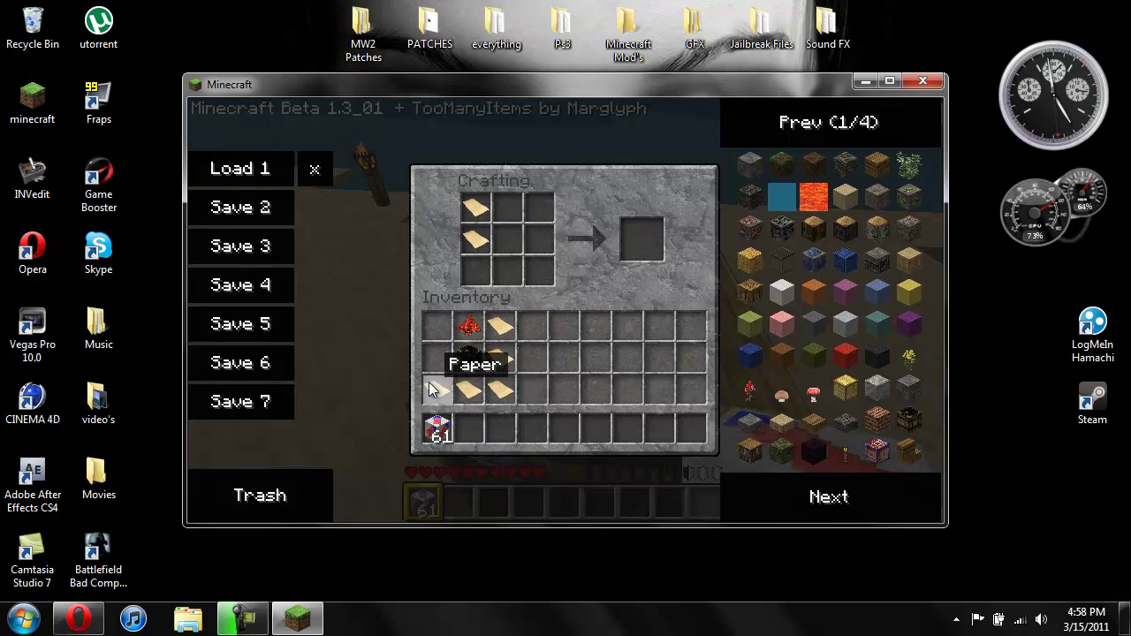
pyautogui.click(437, 389)
pyautogui.click(476, 271)
pyautogui.click(462, 393)
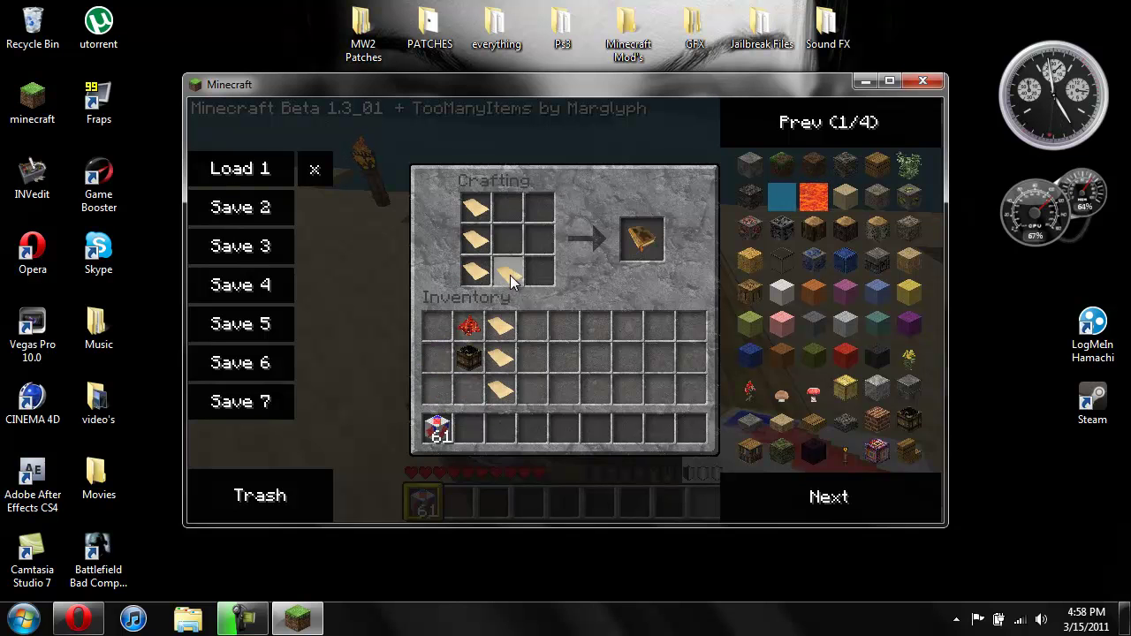
pyautogui.click(508, 271)
pyautogui.click(501, 389)
pyautogui.click(540, 272)
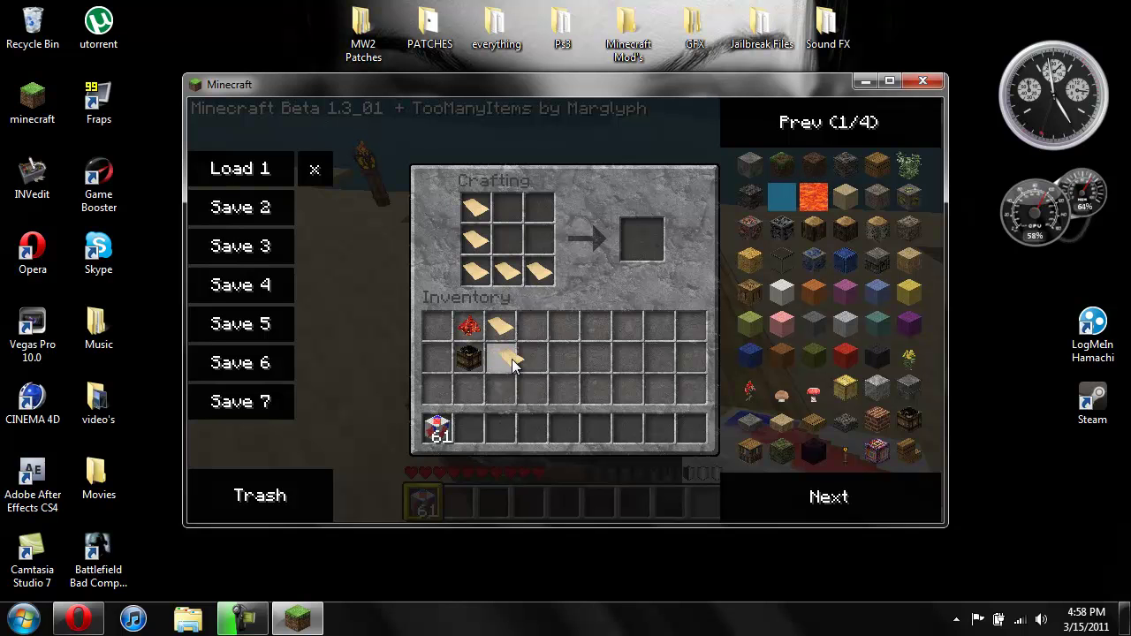
# Step: Add paper to the middle and upper slots of the crafting grid's right column
pyautogui.click(500, 357)
pyautogui.click(539, 239)
pyautogui.click(501, 327)
pyautogui.click(539, 207)
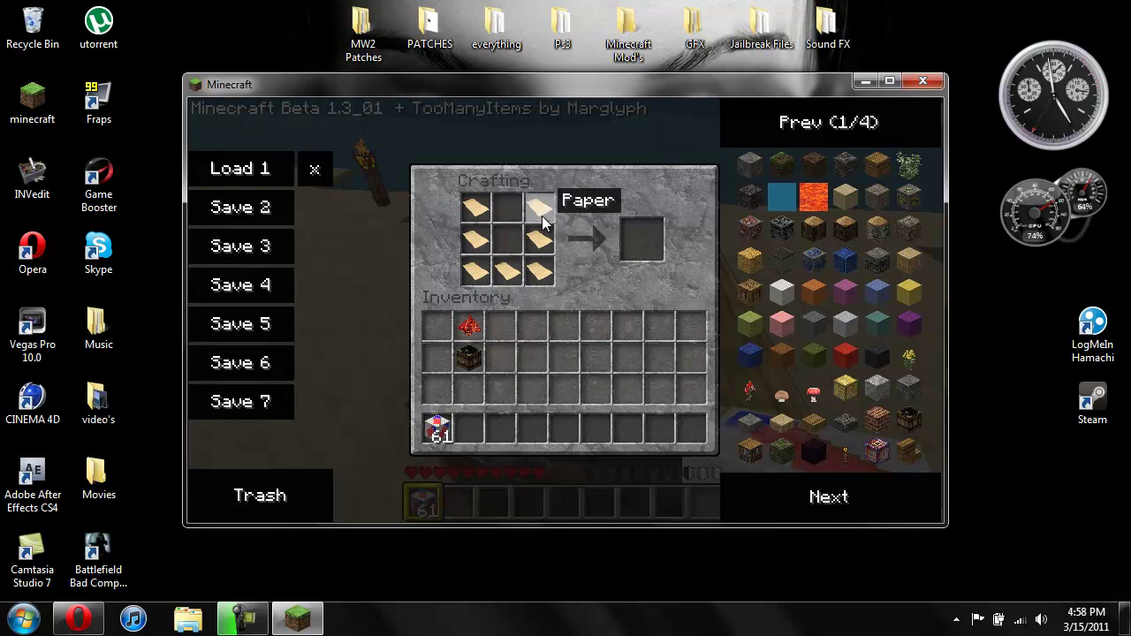
# Step: Put TNT in the centre slot and redstone above it, collect the crafted Firework Block and leave the crafting table
pyautogui.click(469, 358)
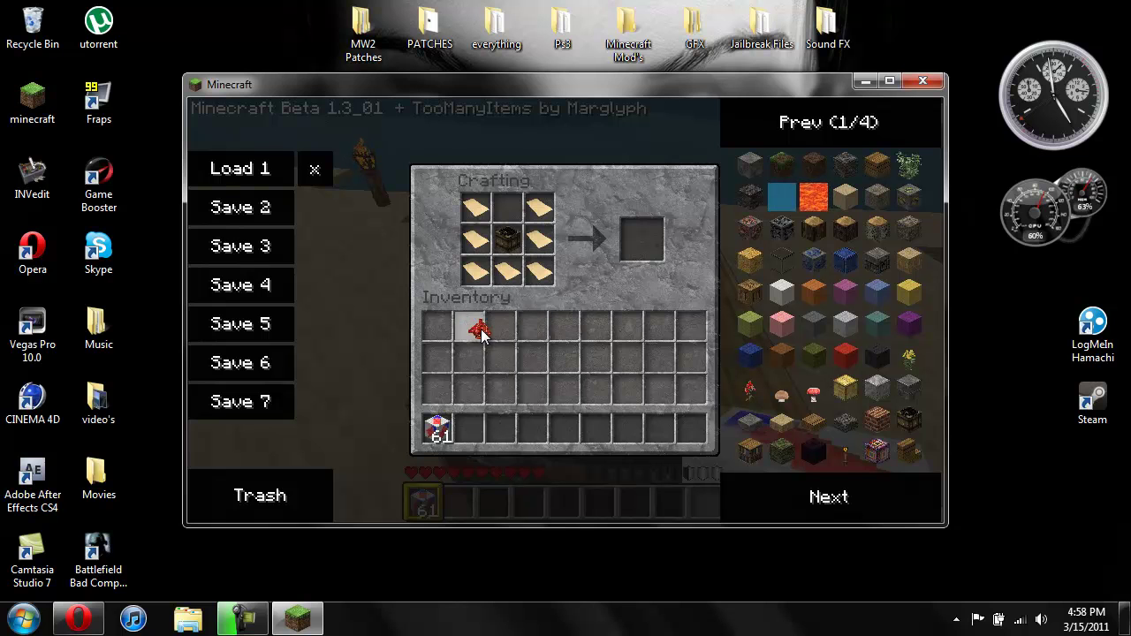
pyautogui.click(508, 237)
pyautogui.click(507, 207)
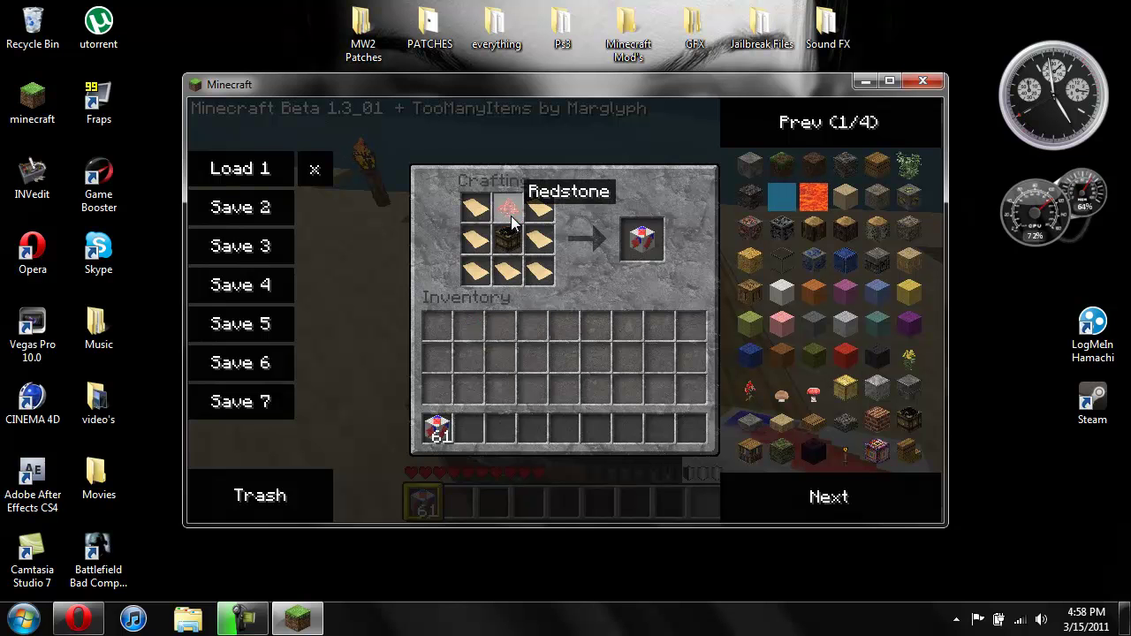
pyautogui.click(659, 237)
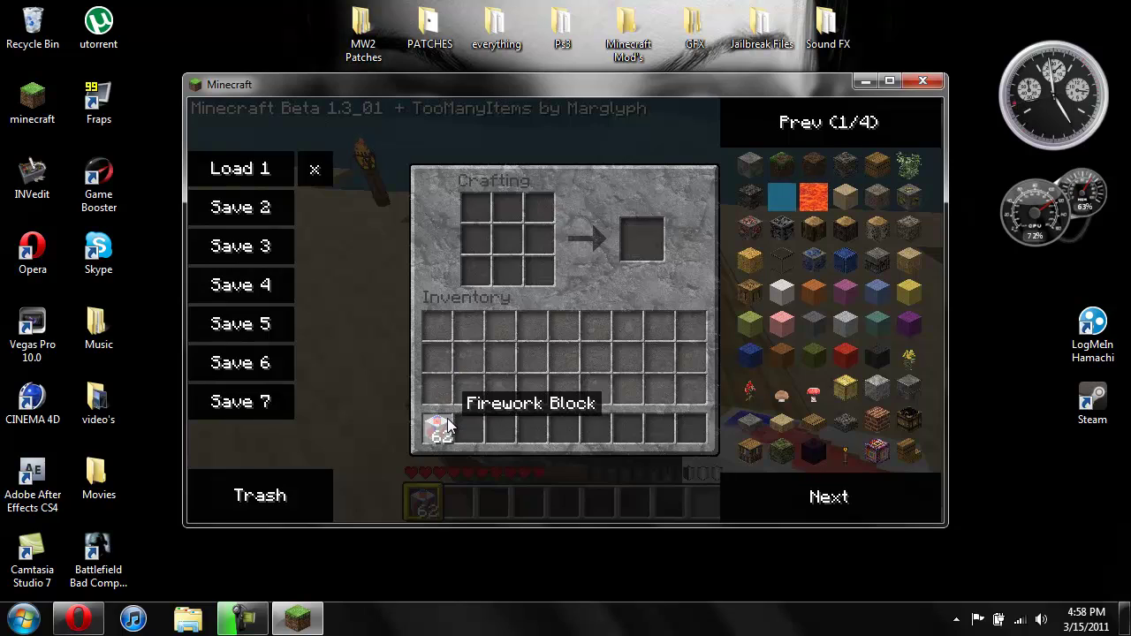
pyautogui.press('e')
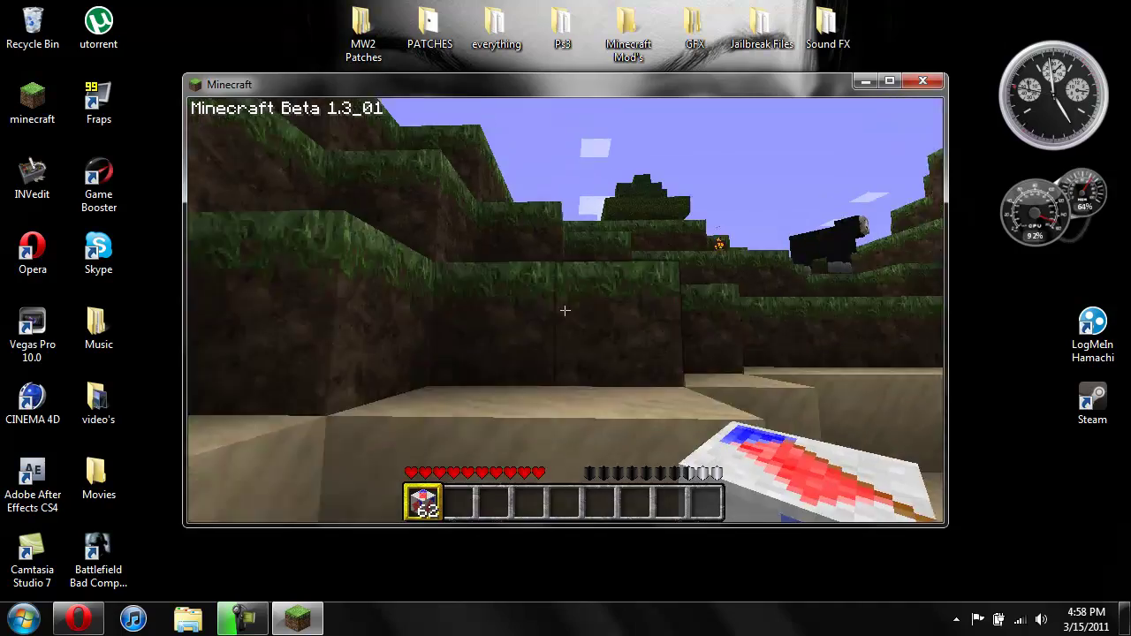
# Step: Walk from the beach back up the terraced slope to the open grass field near the house
pyautogui.press('w')
pyautogui.press('space')
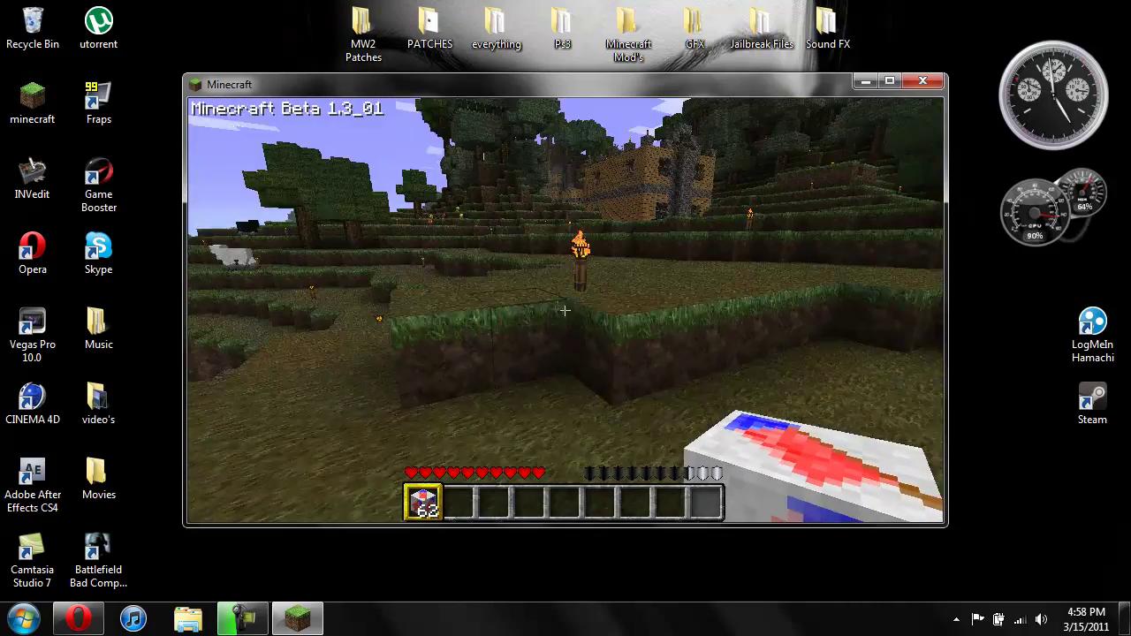
pyautogui.press('w')
pyautogui.press('space')
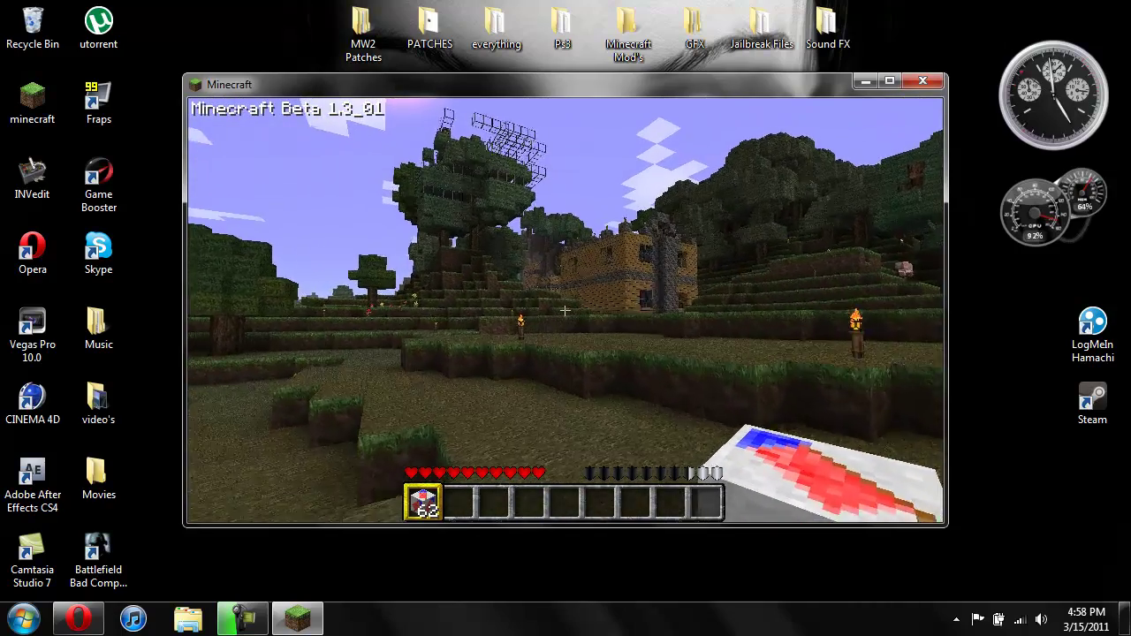
pyautogui.press('w')
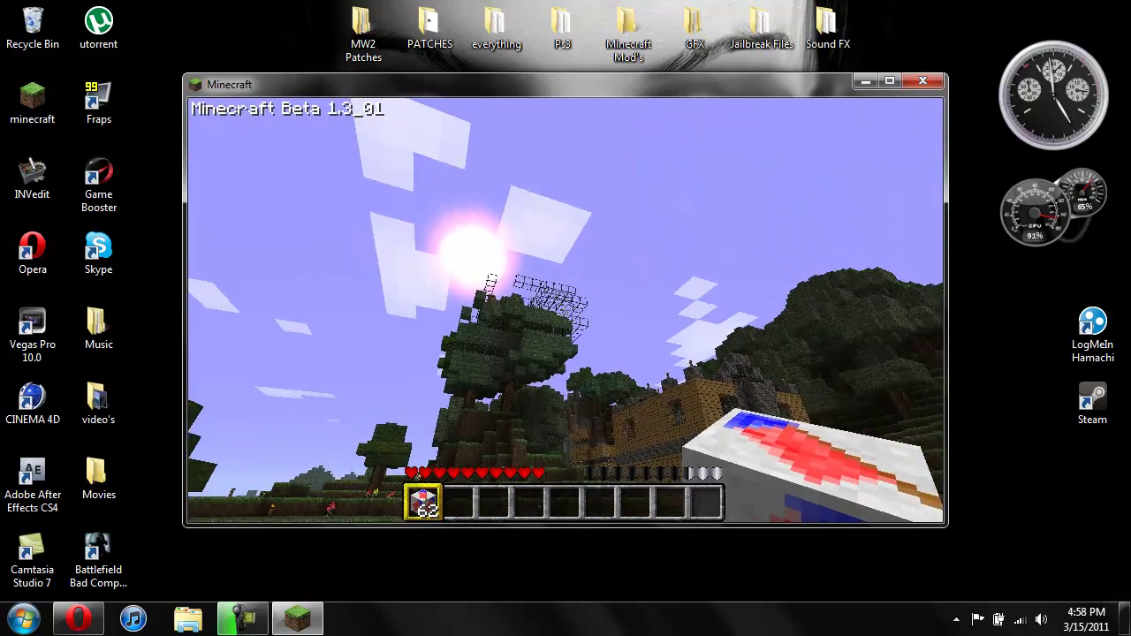
pyautogui.press('w')
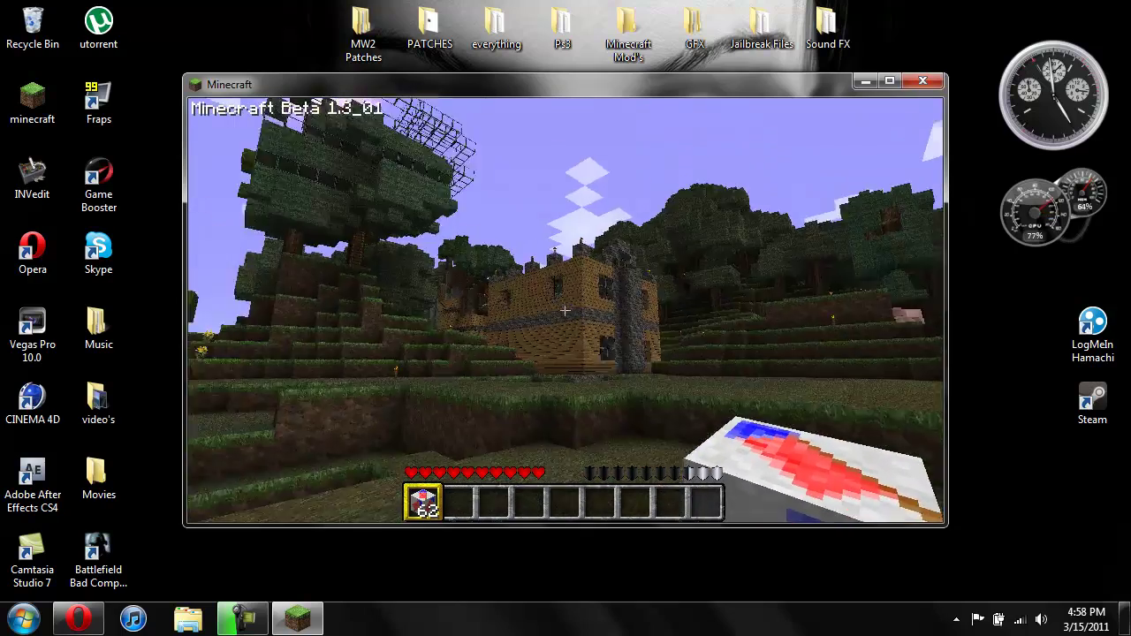
pyautogui.press('w')
pyautogui.press('space')
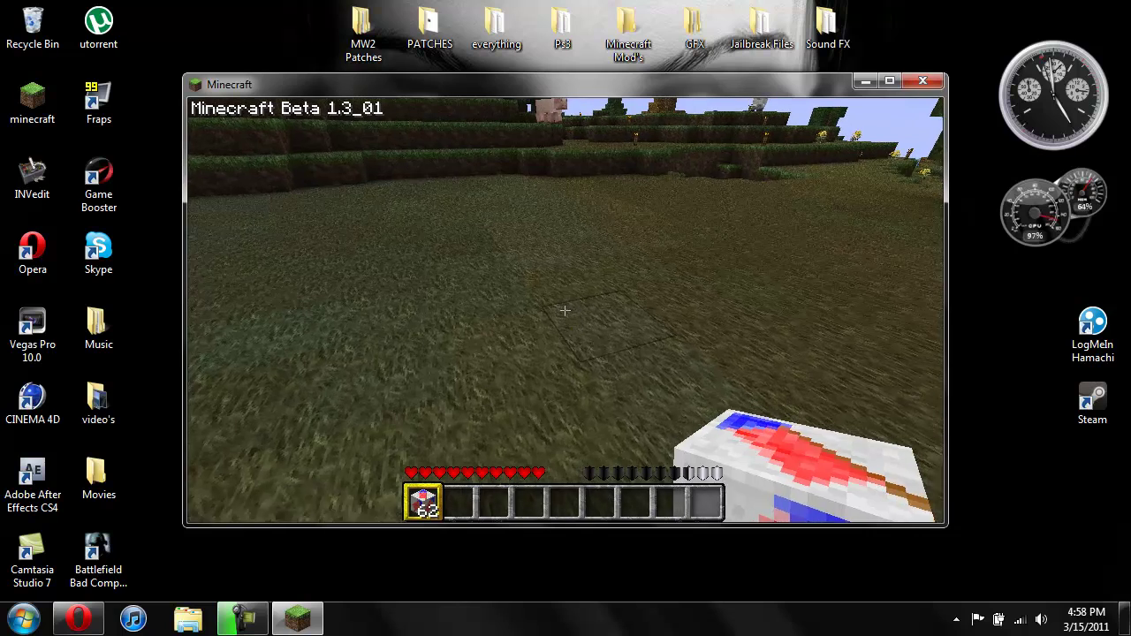
# Step: Set the world to night with the command /time night and place two firework blocks on the grass
pyautogui.press('Escape')
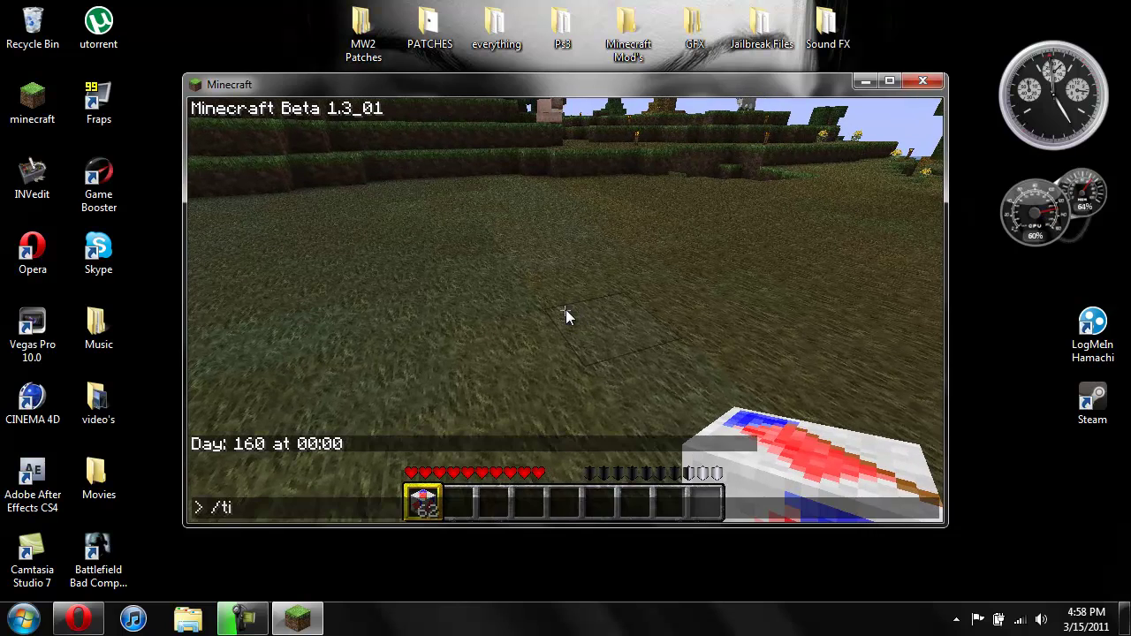
pyautogui.write('/time night')
pyautogui.press('Return')
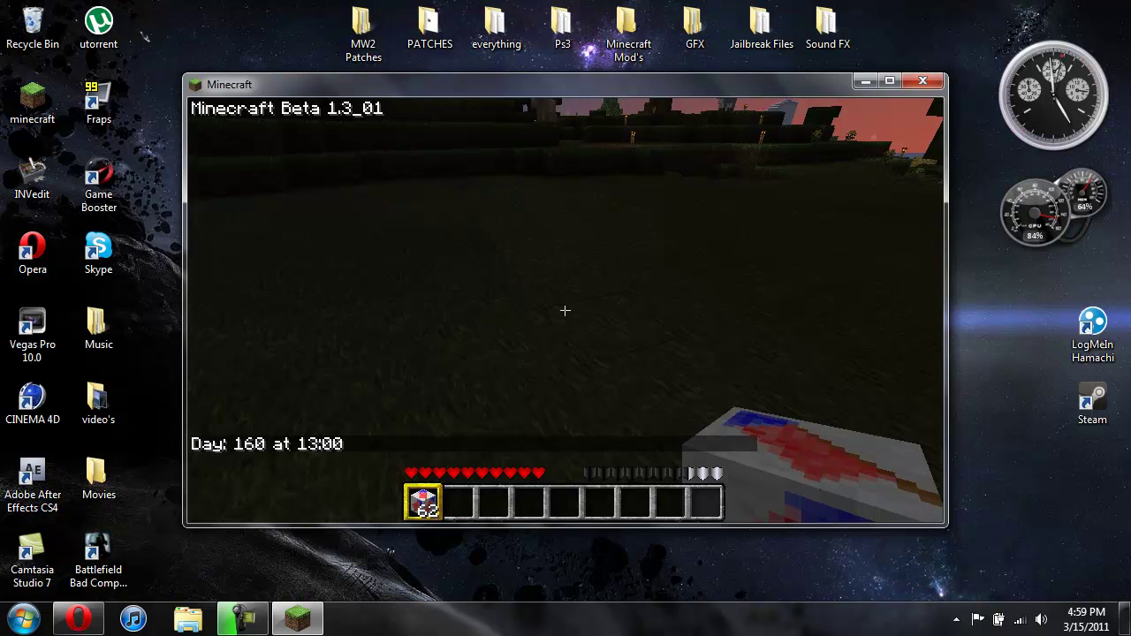
pyautogui.rightClick(566, 311)
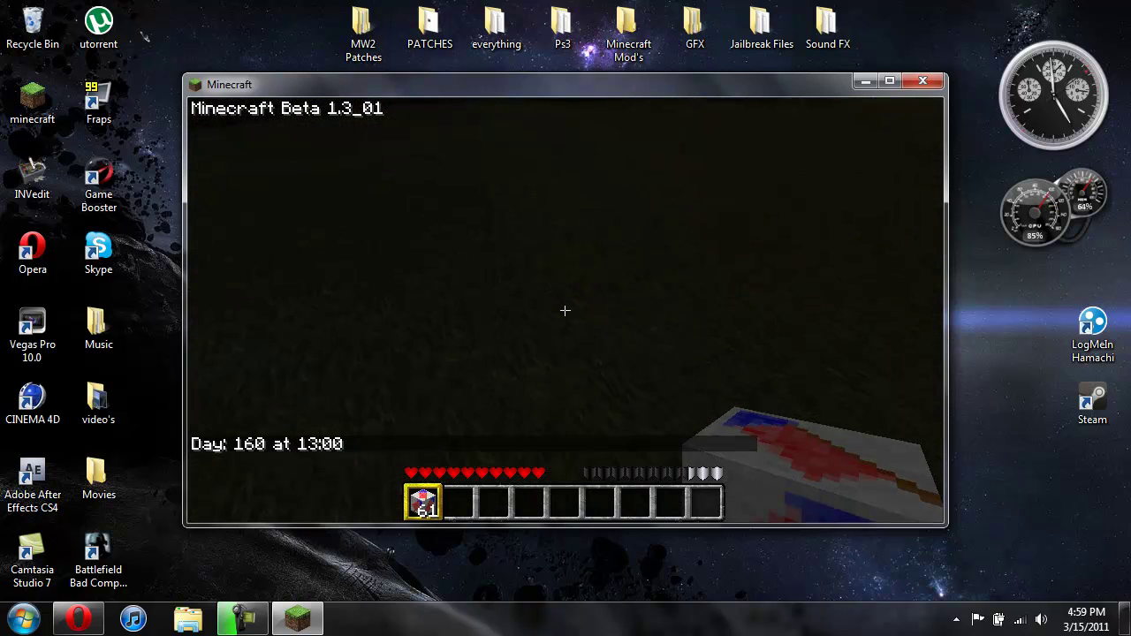
pyautogui.rightClick(565, 310)
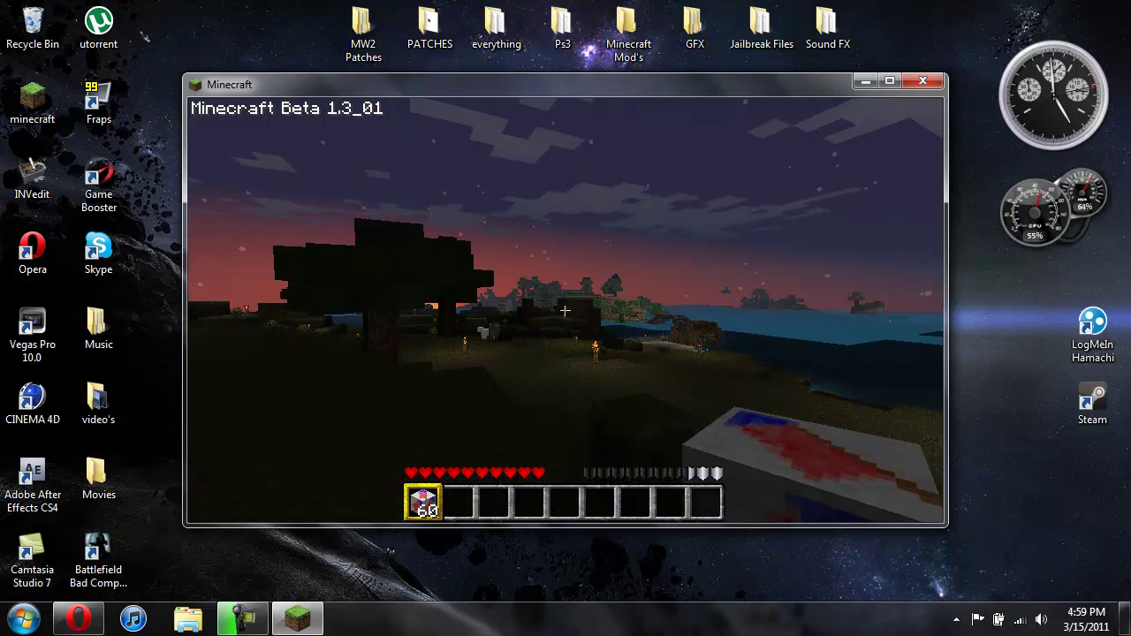
# Step: Place one more firework block, save and quit the world to the title screen, and close the game
pyautogui.rightClick(566, 311)
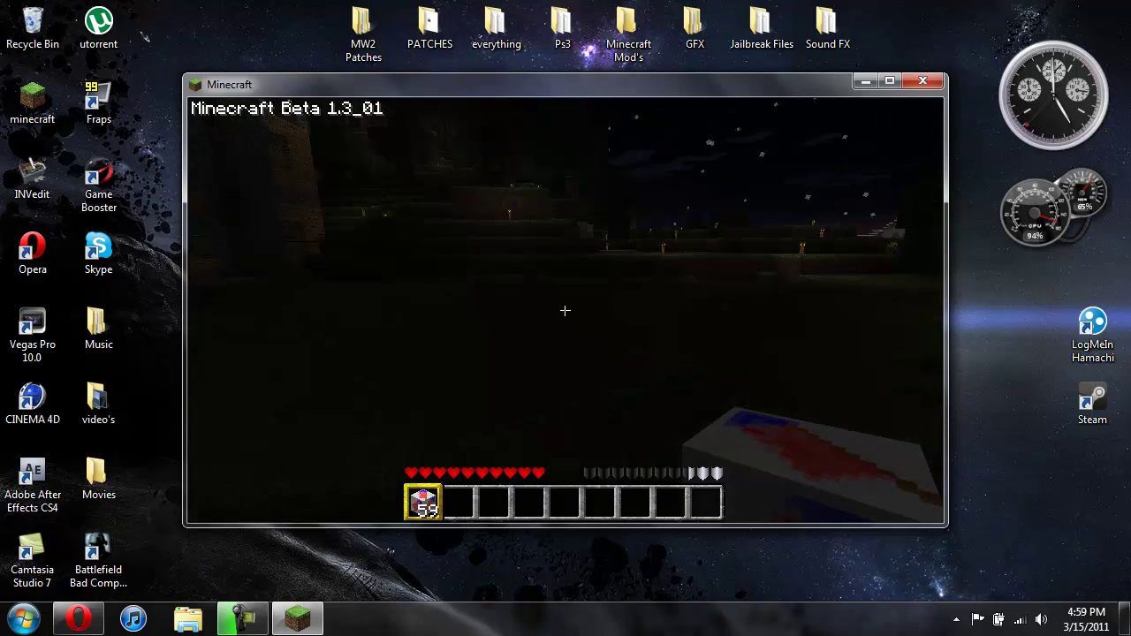
pyautogui.press('Escape')
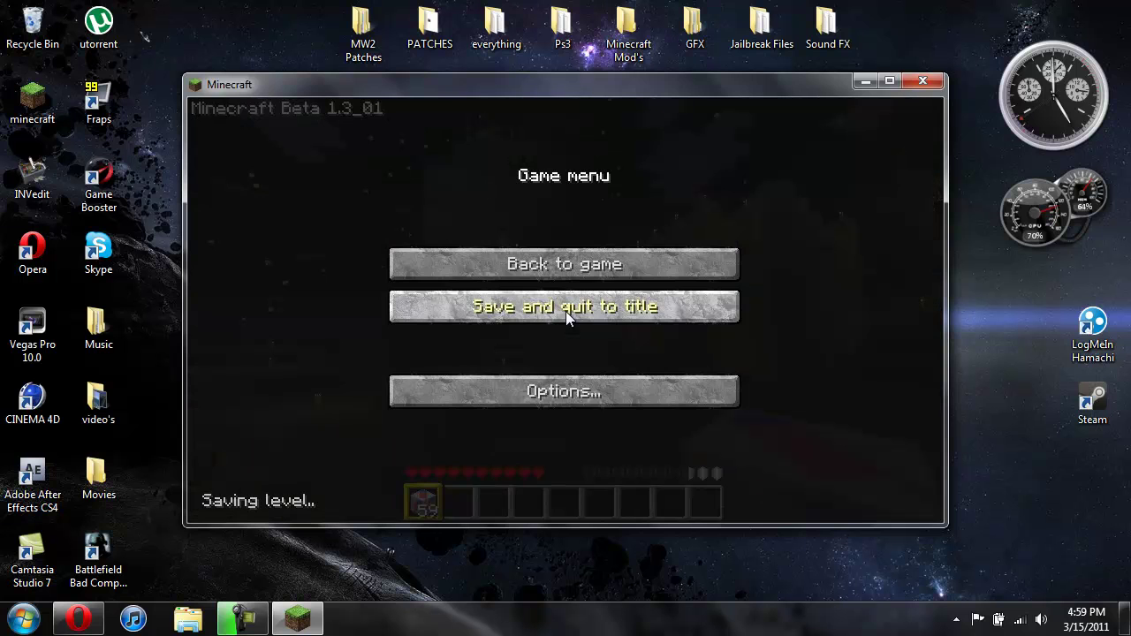
pyautogui.click(638, 307)
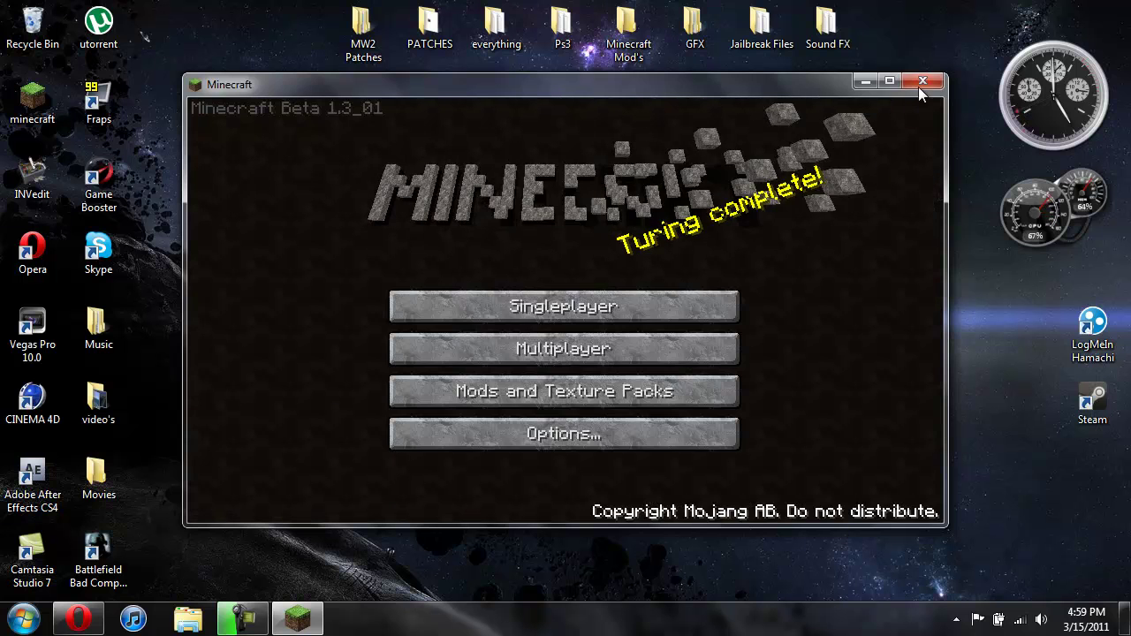
pyautogui.click(923, 82)
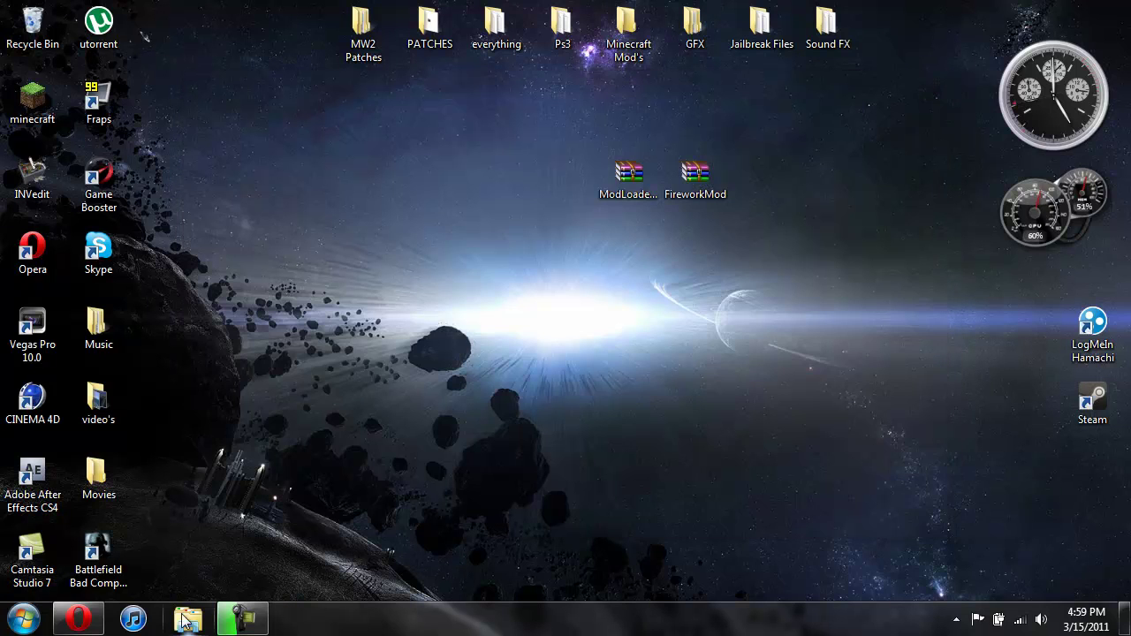
pyautogui.click(243, 619)
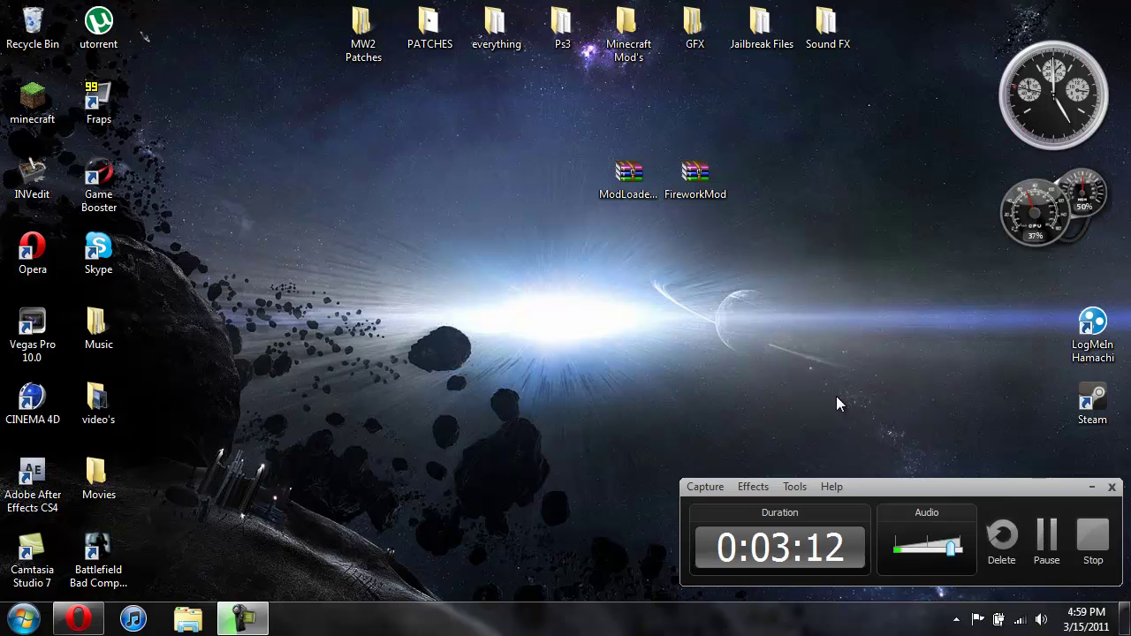
pyautogui.click(1046, 550)
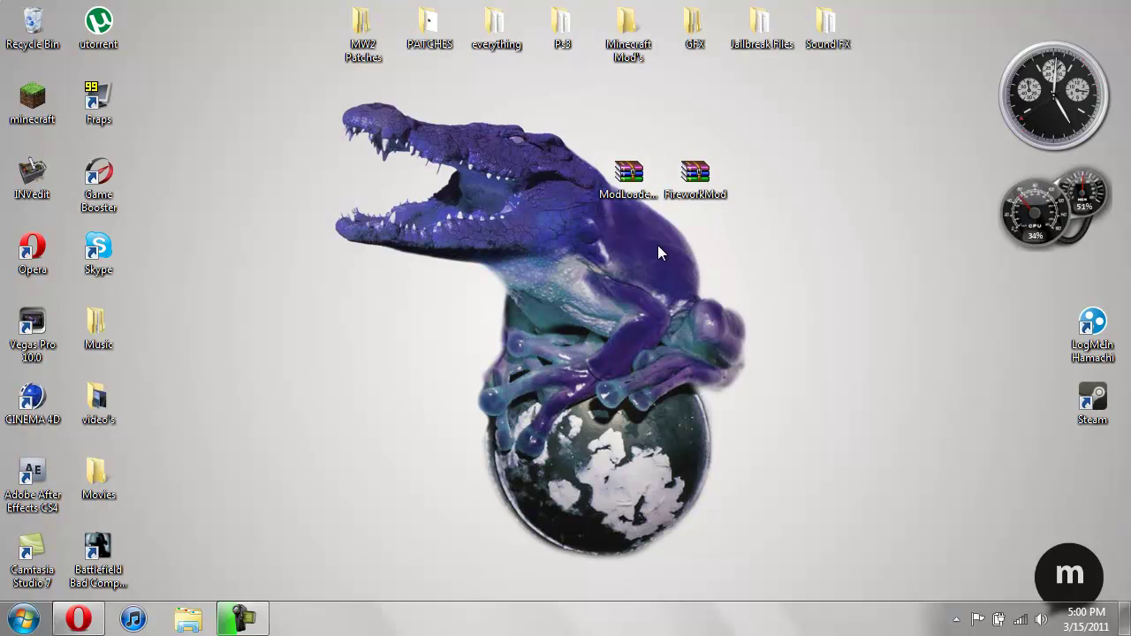
# Step: Switch to Opera, look through the Firework Mod thread to its download link, open the FireworkMod.rar download prompt and cancel it
pyautogui.click(89, 620)
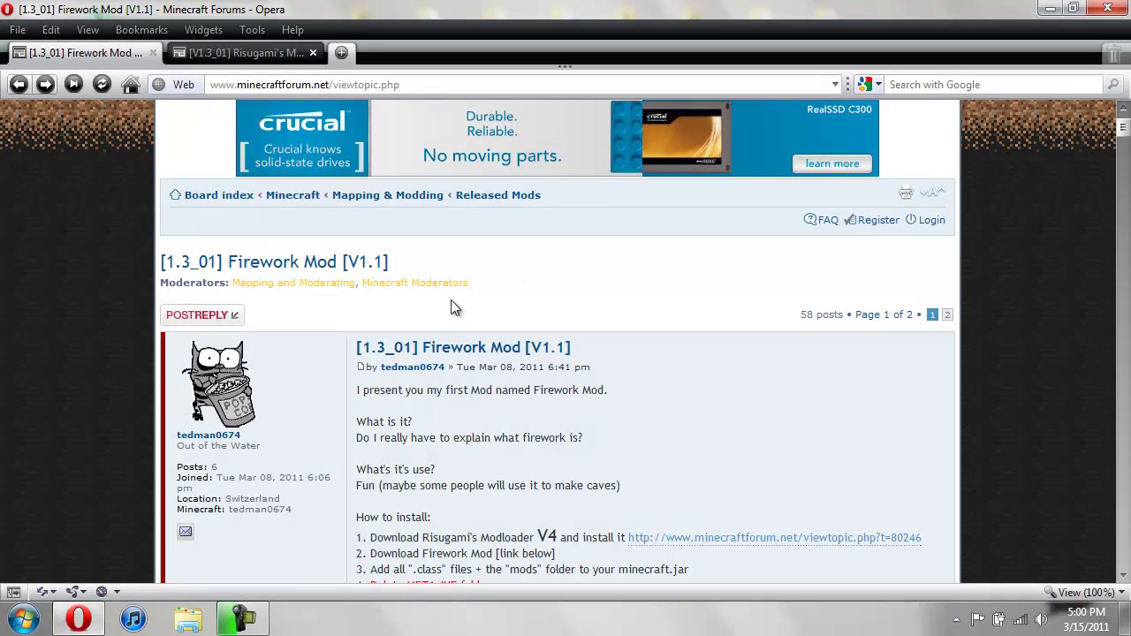
pyautogui.scroll(-3, 946, 266)
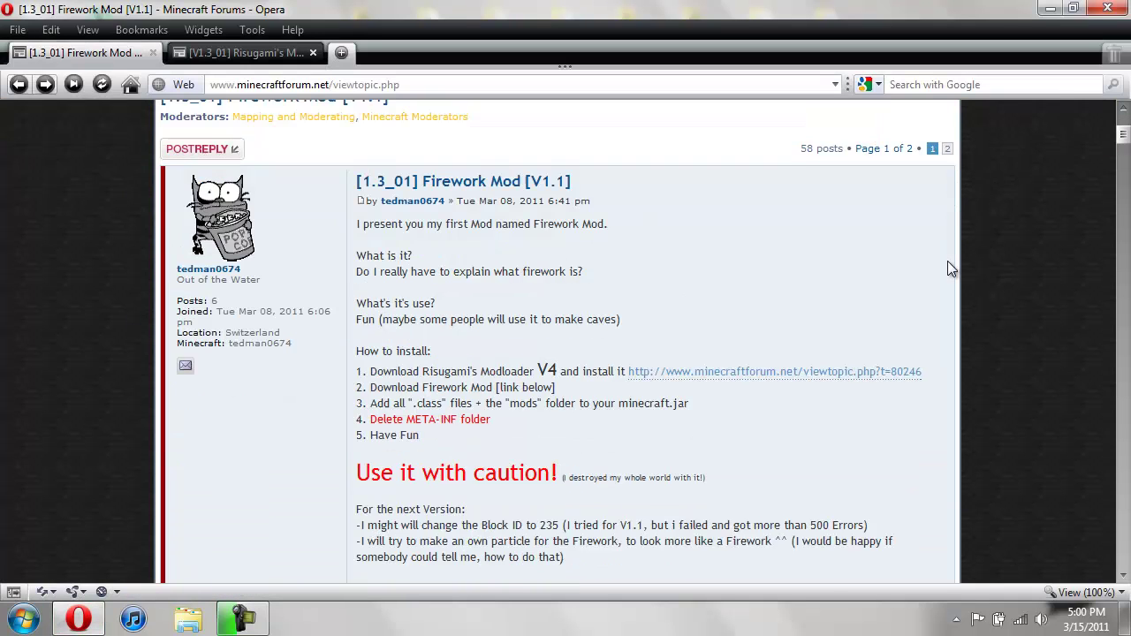
pyautogui.scroll(-15, 947, 261)
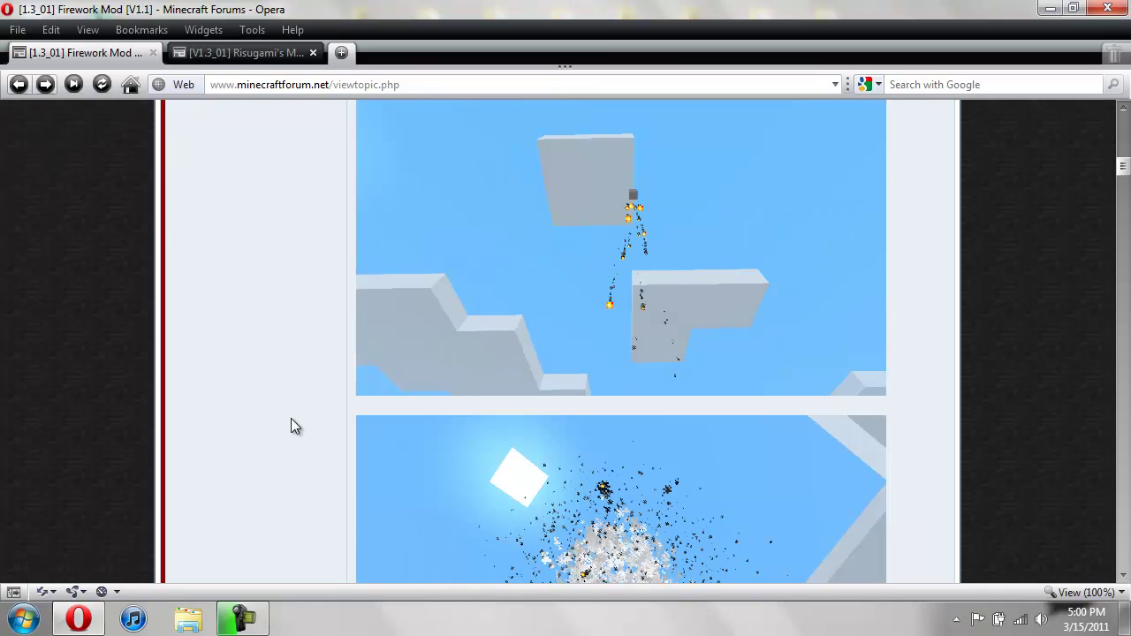
pyautogui.scroll(-15, 291, 418)
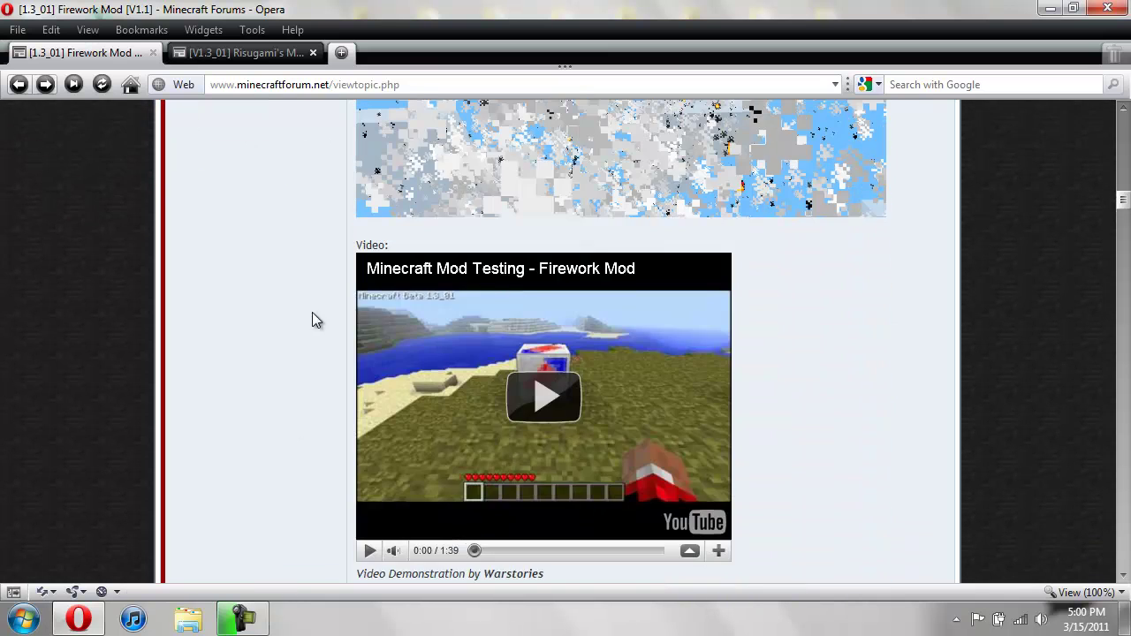
pyautogui.scroll(-6, 316, 321)
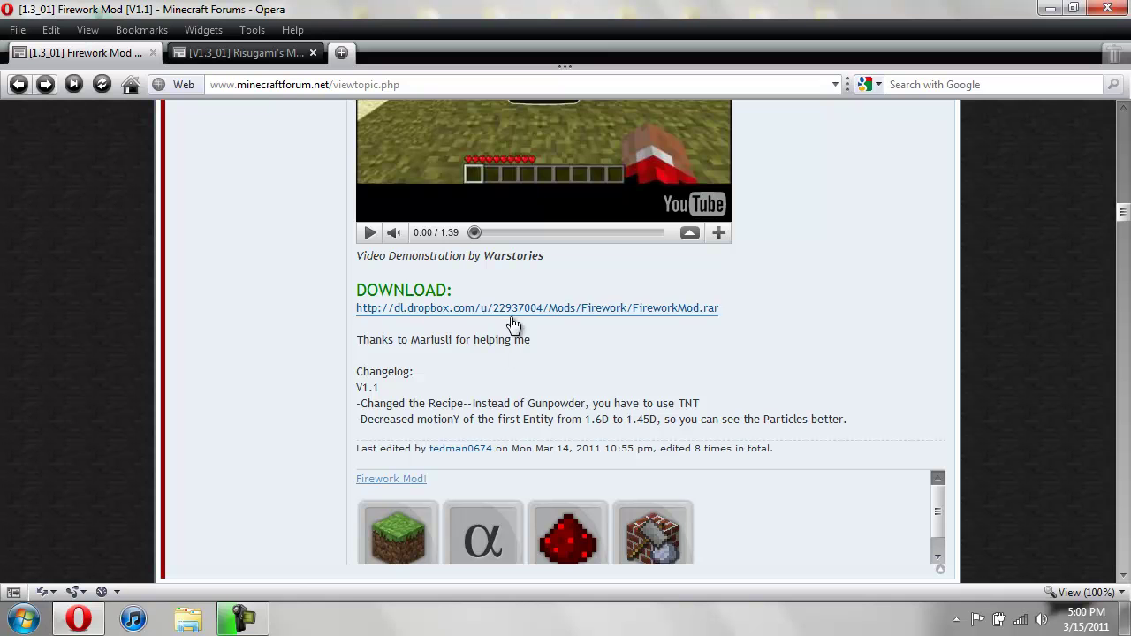
pyautogui.click(515, 309)
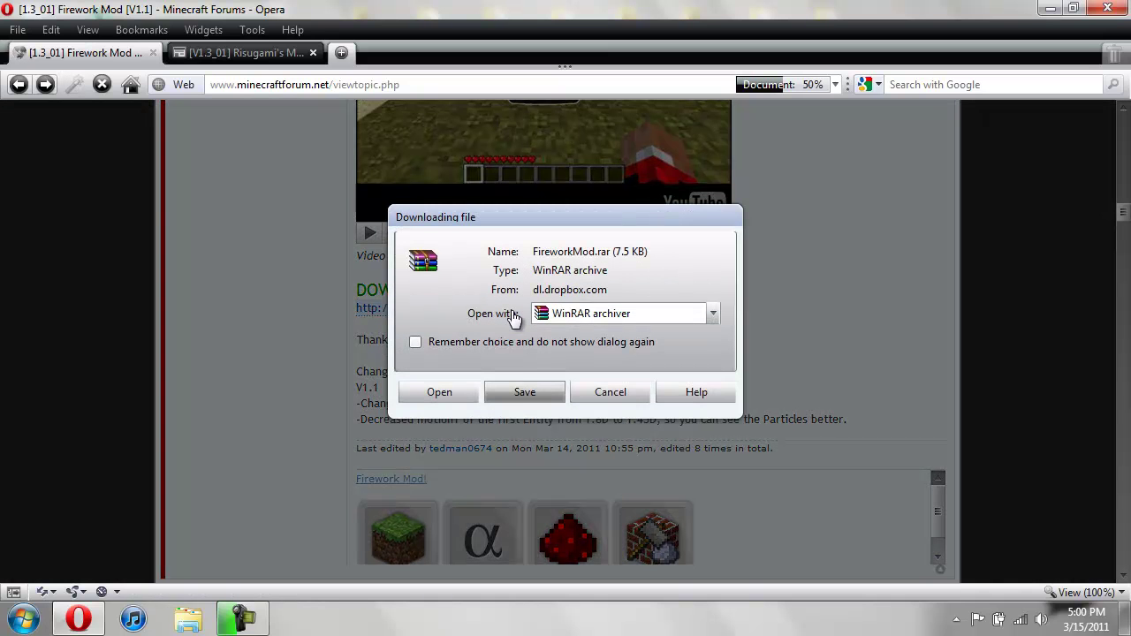
pyautogui.click(620, 391)
# Step: Switch to the Risugami's Mods thread and read the ModLoader compatibility notice at its start
pyautogui.scroll(20, 1091, 321)
pyautogui.scroll(5, 1091, 321)
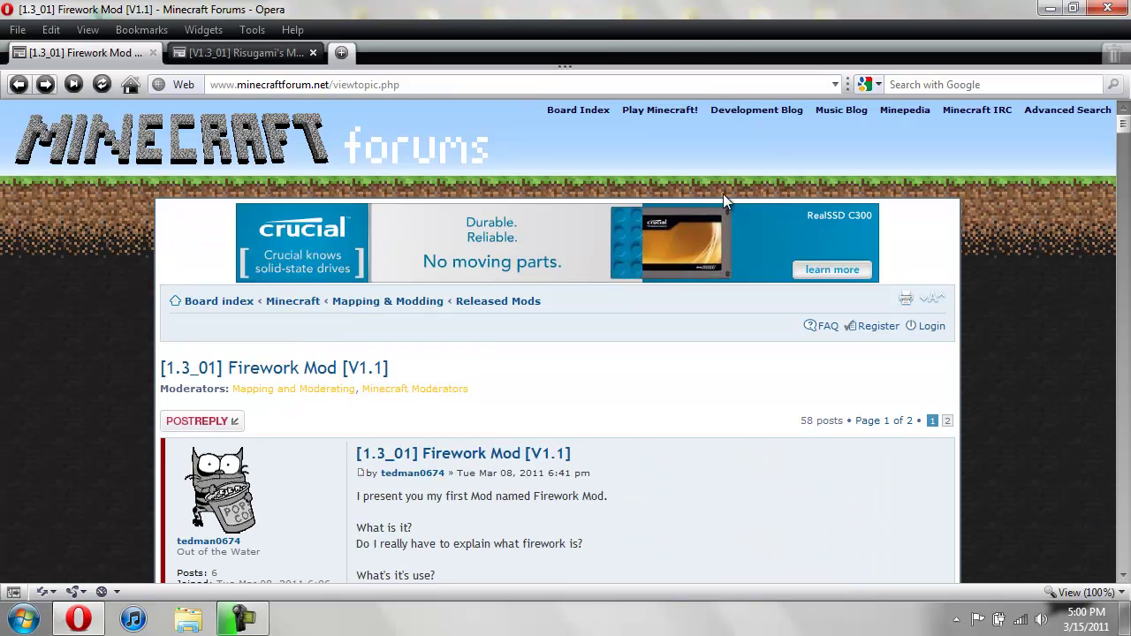
pyautogui.click(283, 58)
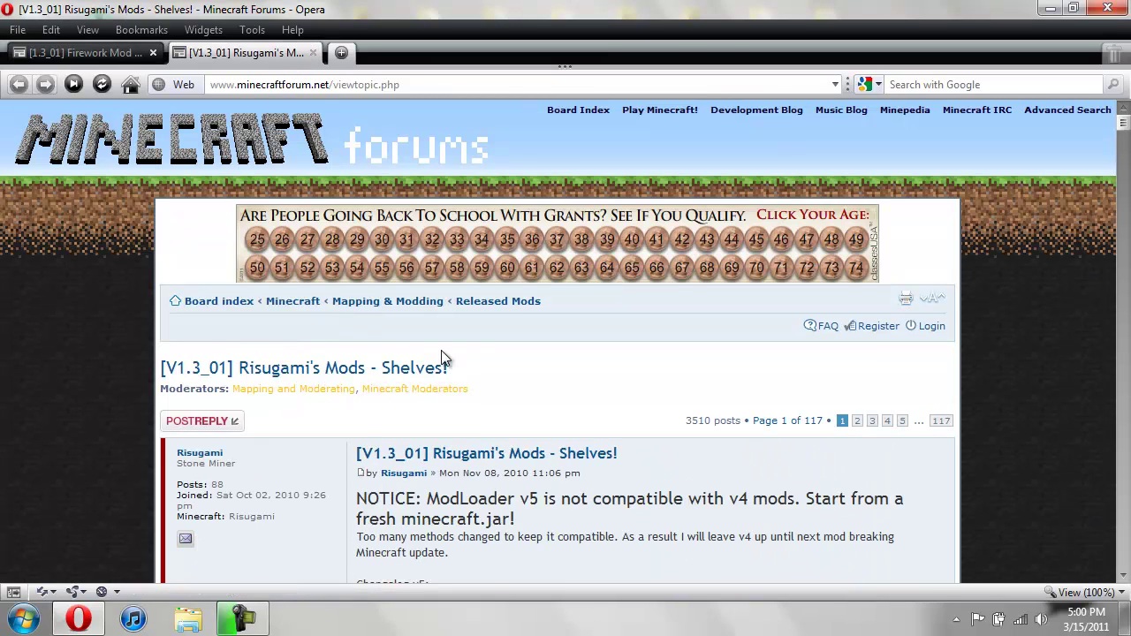
pyautogui.scroll(-3, 1008, 363)
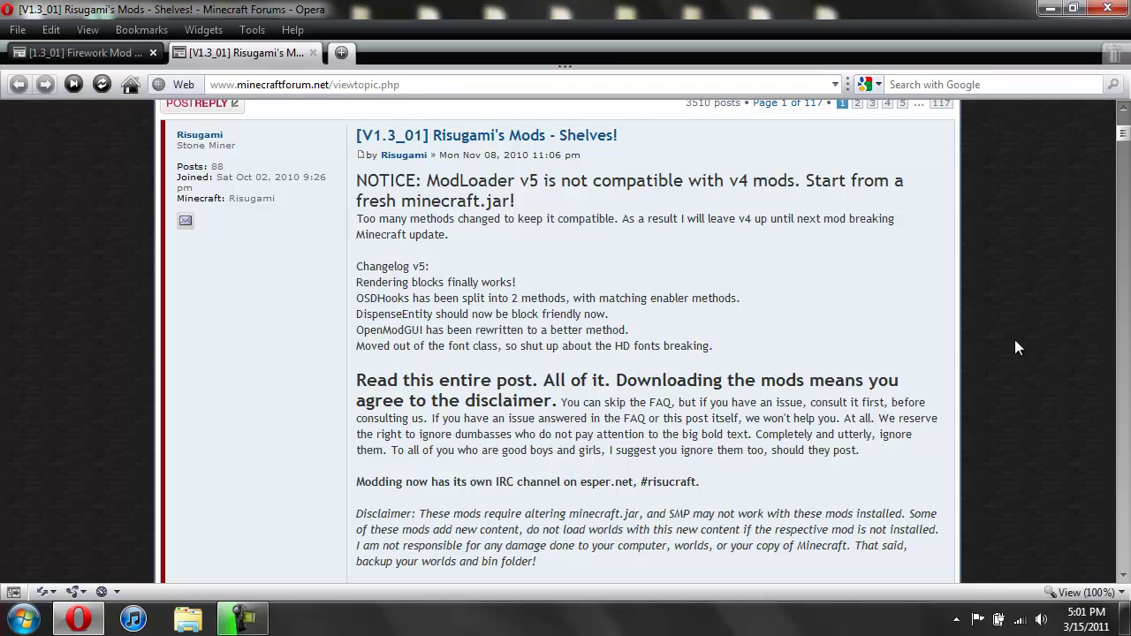
pyautogui.scroll(-3, 1015, 347)
pyautogui.scroll(6, 1015, 348)
pyautogui.scroll(2, 525, 124)
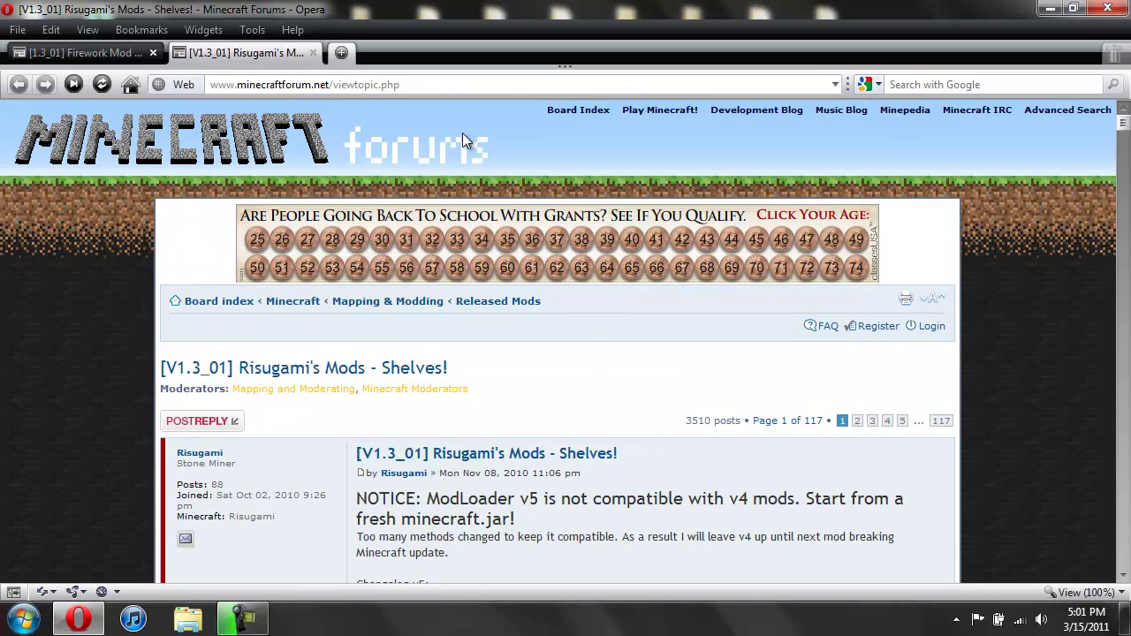
# Step: Find ModLoader Beta 1.3_01v4 in the thread, open its Download v4 prompt, cancel it and close the browser
pyautogui.scroll(-5, 1067, 279)
pyautogui.scroll(-12, 1067, 283)
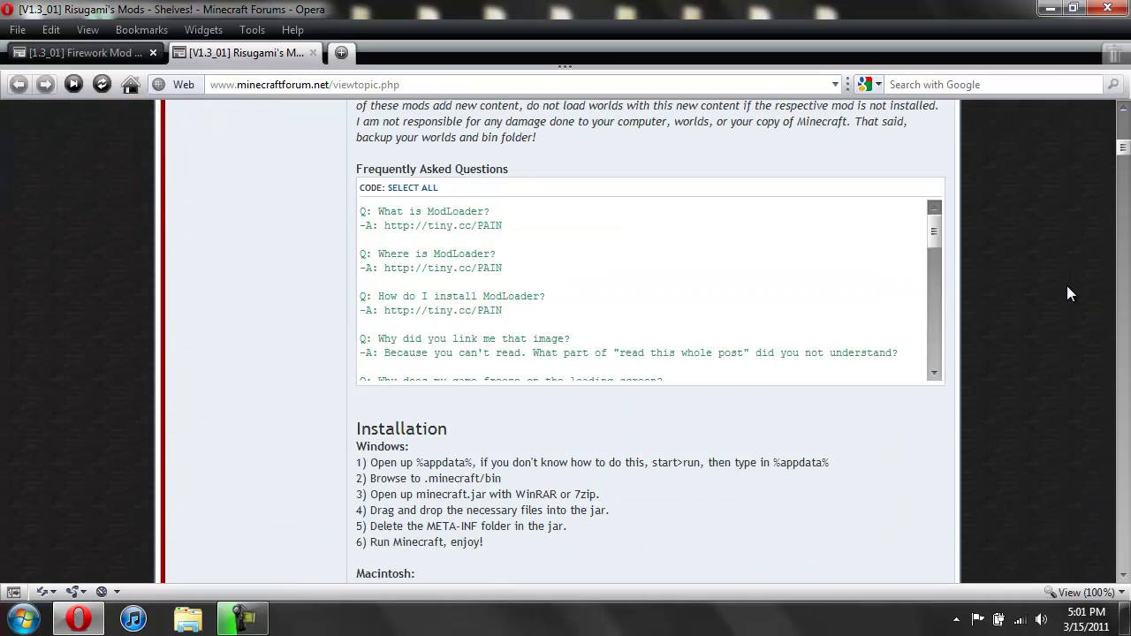
pyautogui.scroll(-3, 1066, 285)
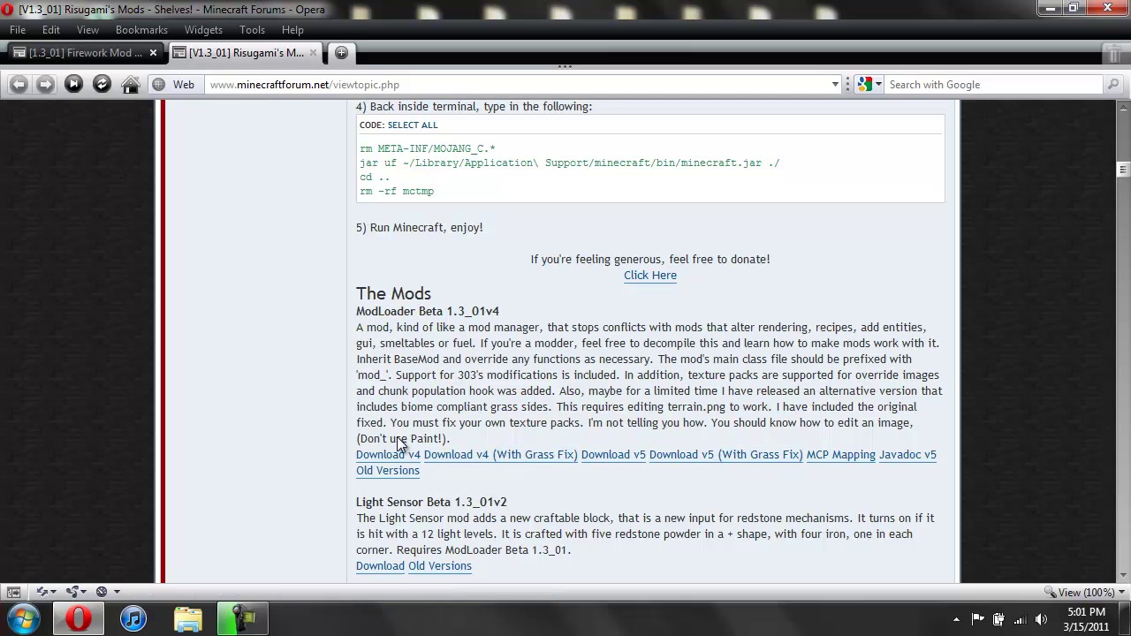
pyautogui.click(394, 460)
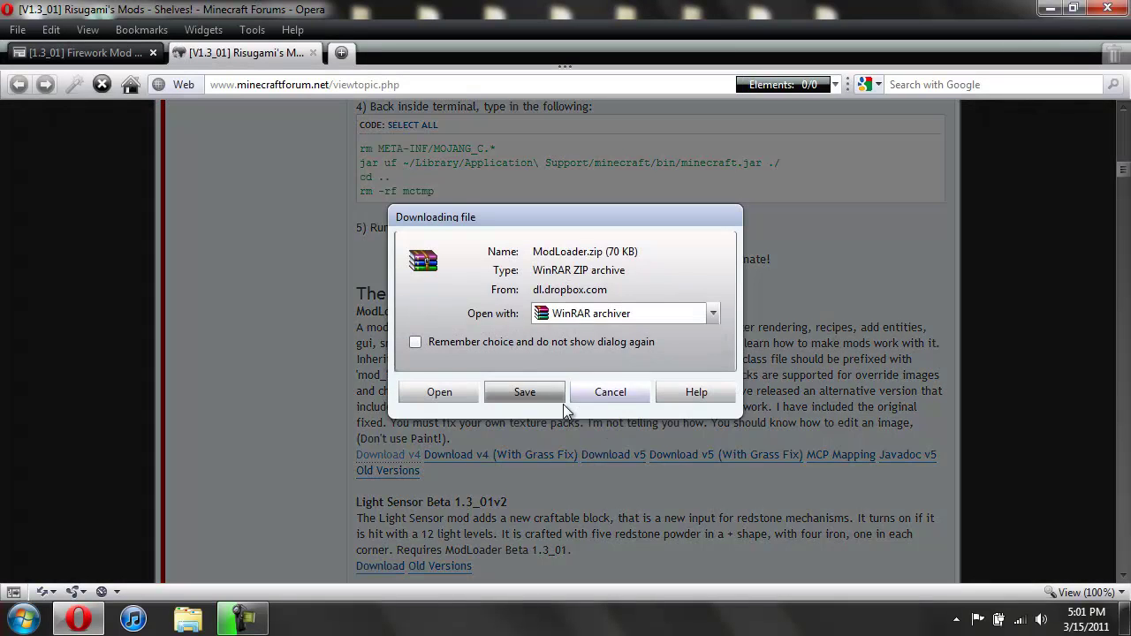
pyautogui.click(604, 397)
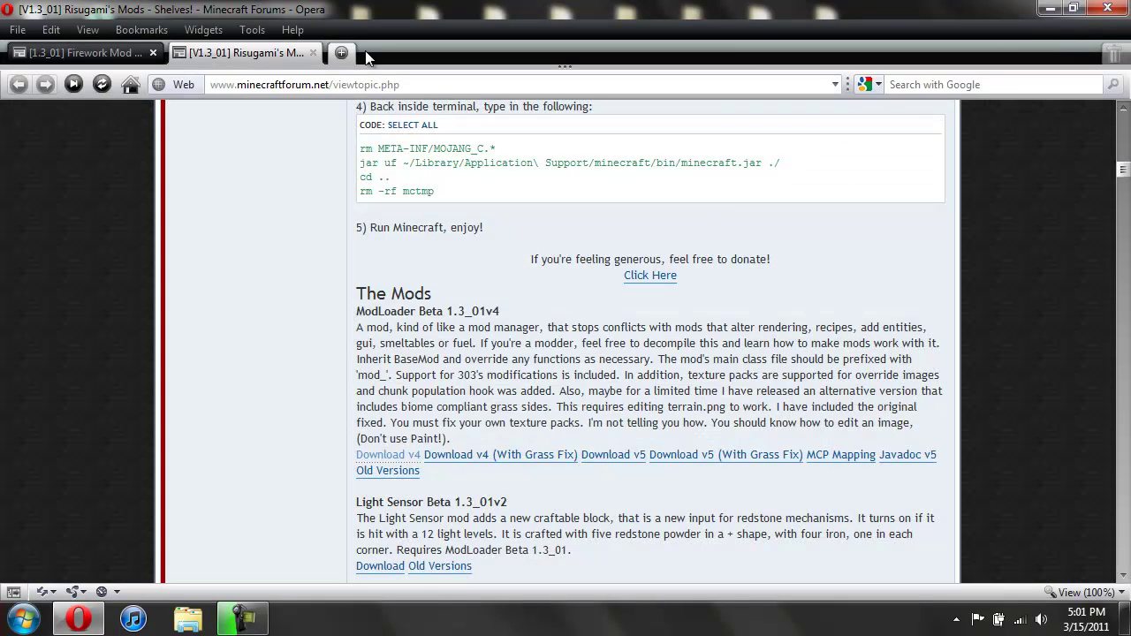
pyautogui.click(1106, 8)
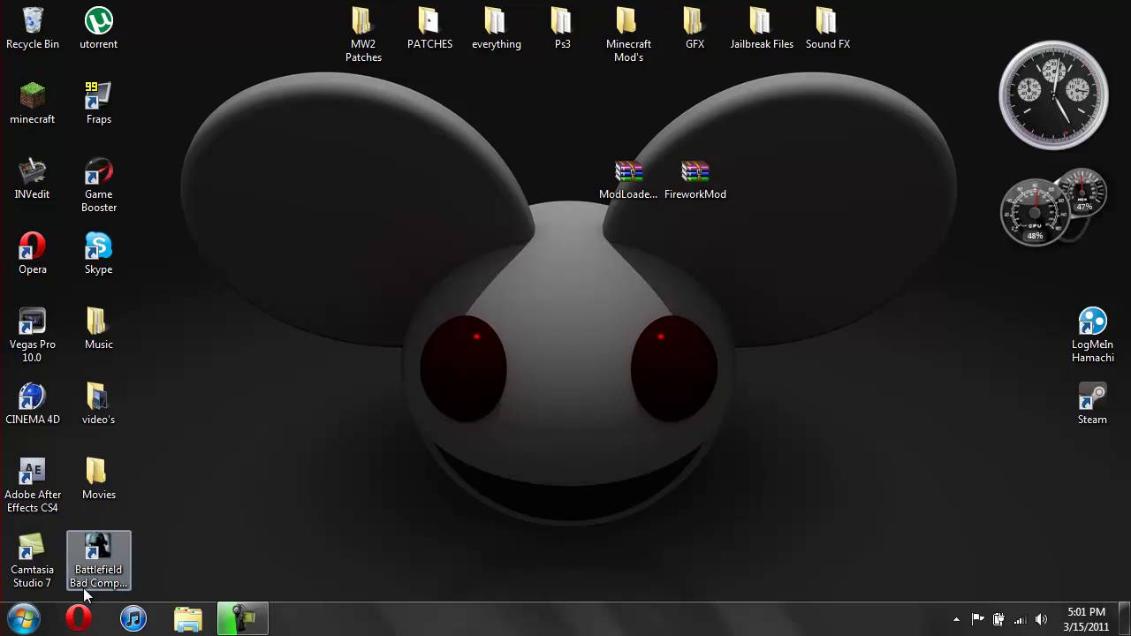
# Step: Search Windows for %appdata% and clear the search text
pyautogui.click(16, 624)
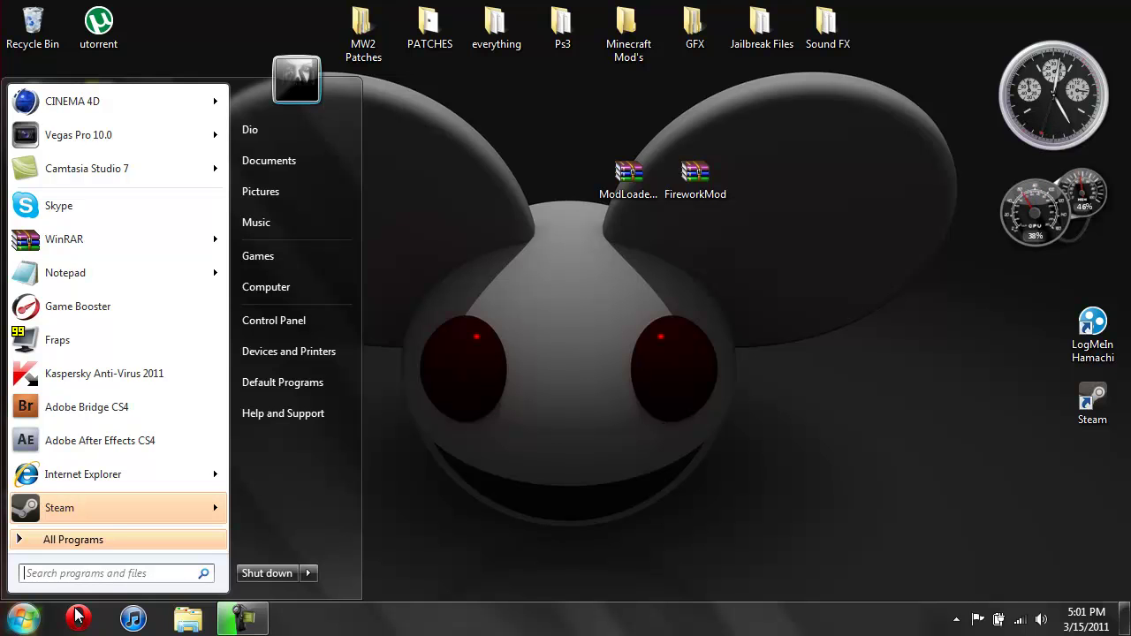
pyautogui.write('%ap')
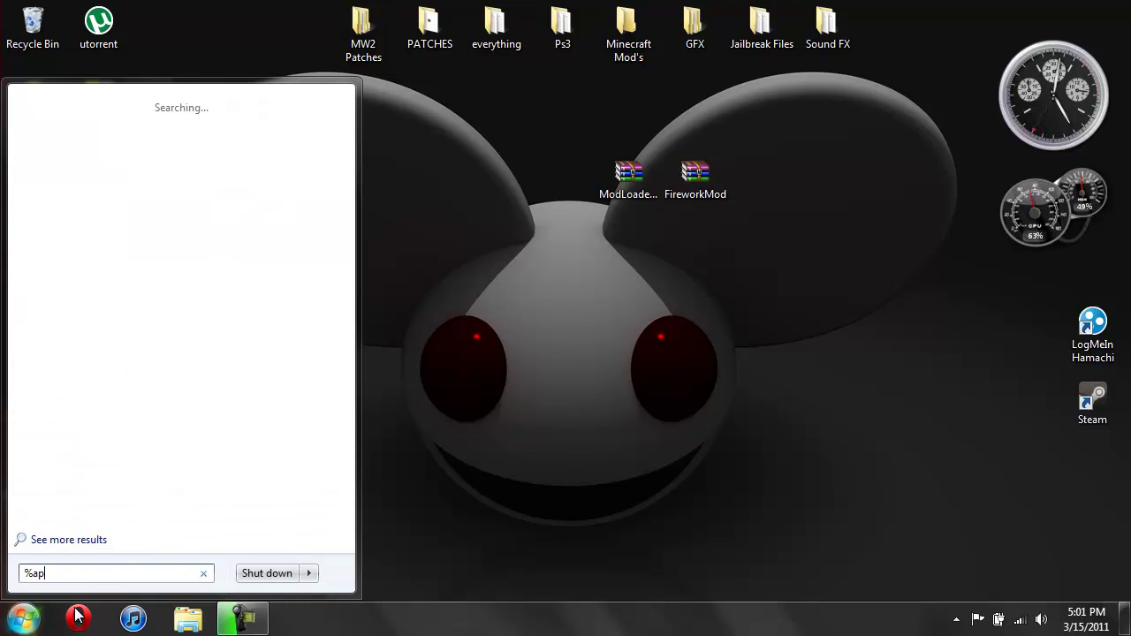
pyautogui.write('pdata%')
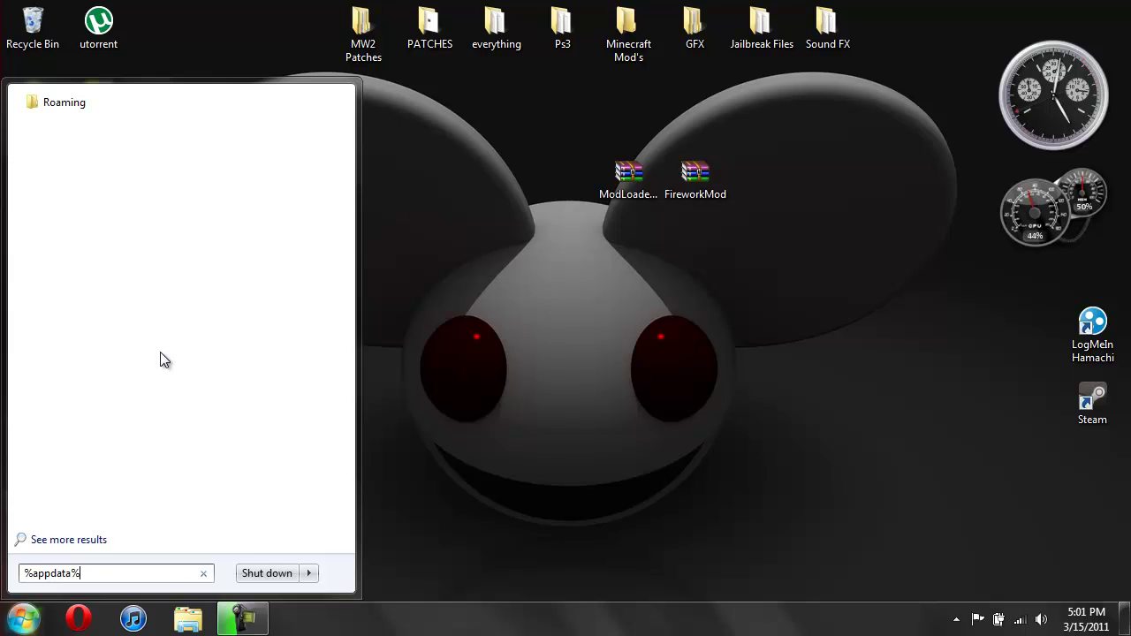
pyautogui.press('BackSpace')
pyautogui.press('BackSpace')
pyautogui.press('BackSpace')
pyautogui.press('BackSpace')
pyautogui.press('BackSpace')
pyautogui.press('BackSpace')
pyautogui.press('BackSpace')
pyautogui.press('BackSpace')
pyautogui.press('BackSpace')
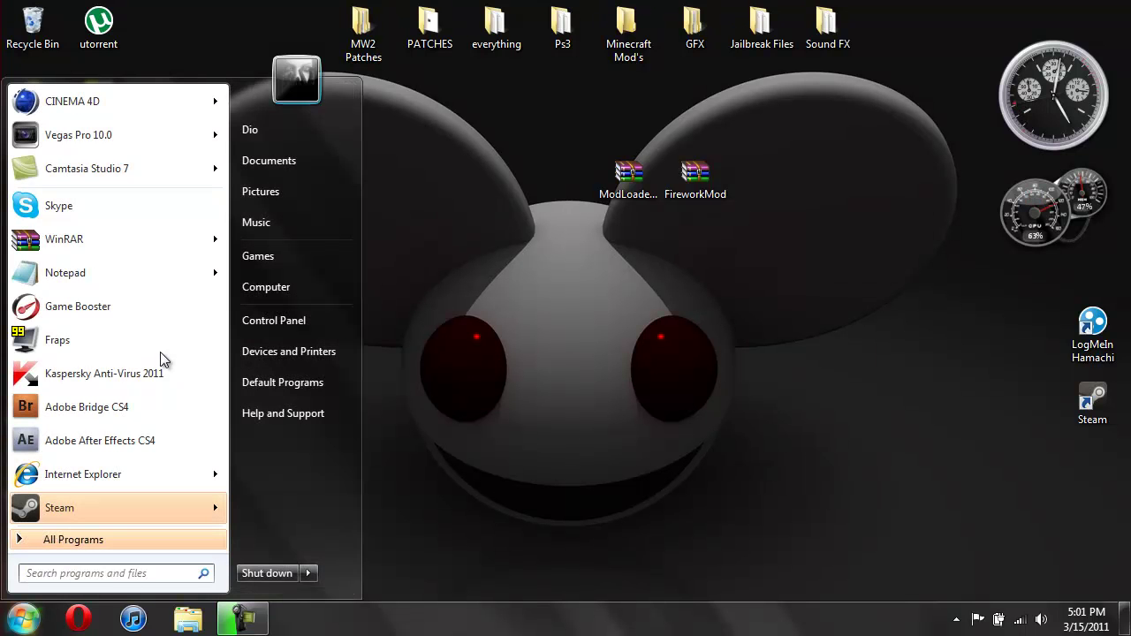
# Step: Find and launch the Windows Run dialog and use it to open the %appdata% folder
pyautogui.write('run')
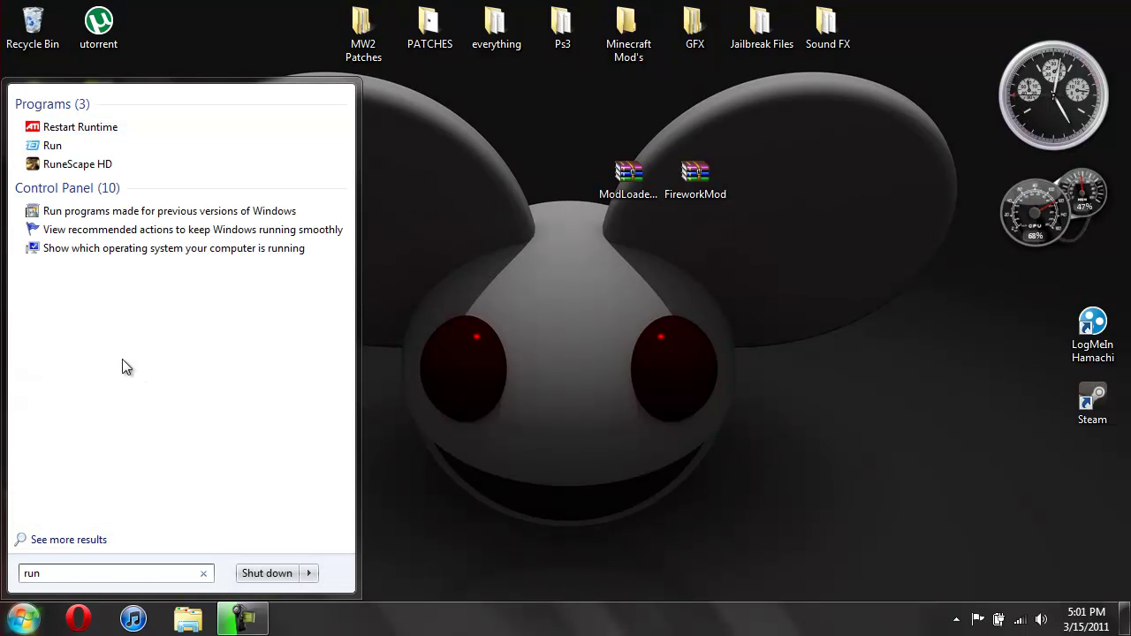
pyautogui.click(46, 146)
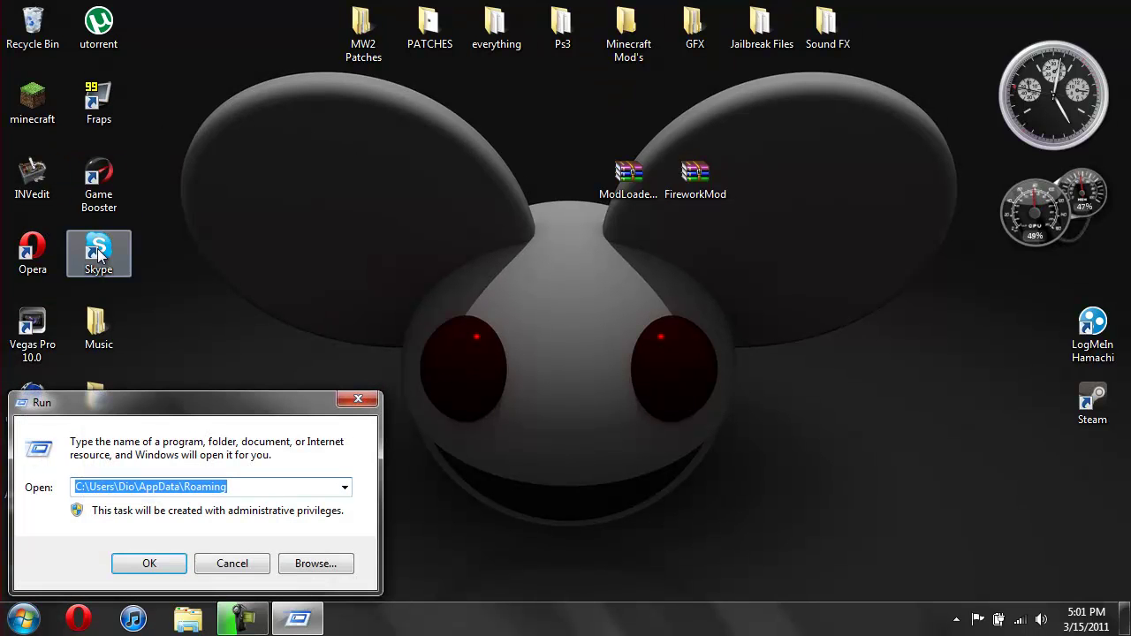
pyautogui.press('BackSpace')
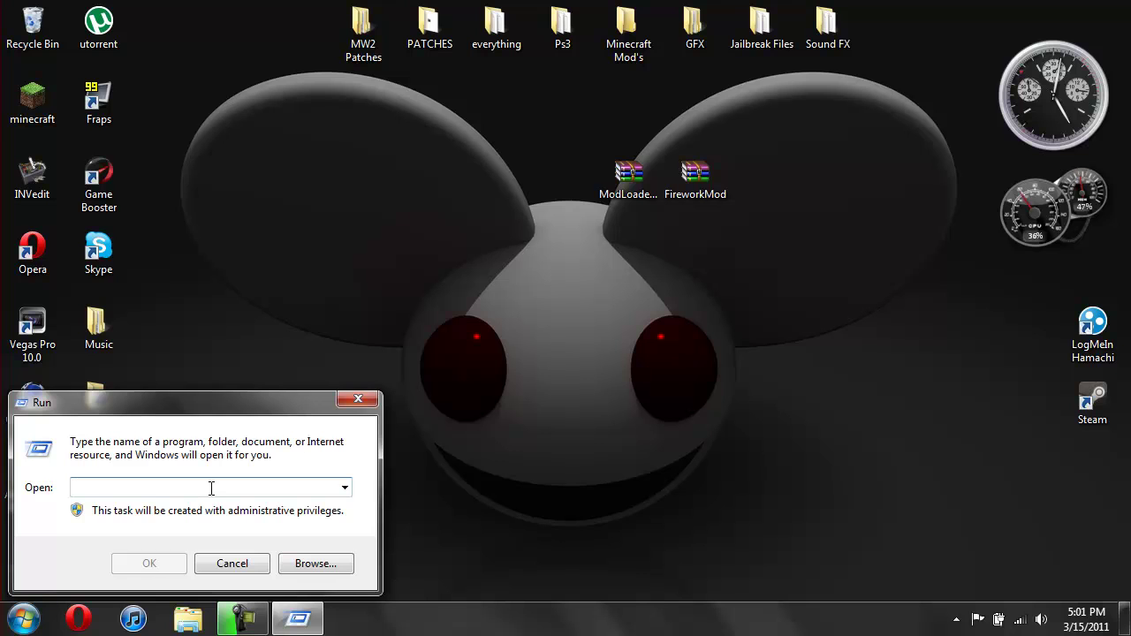
pyautogui.write('%appdata')
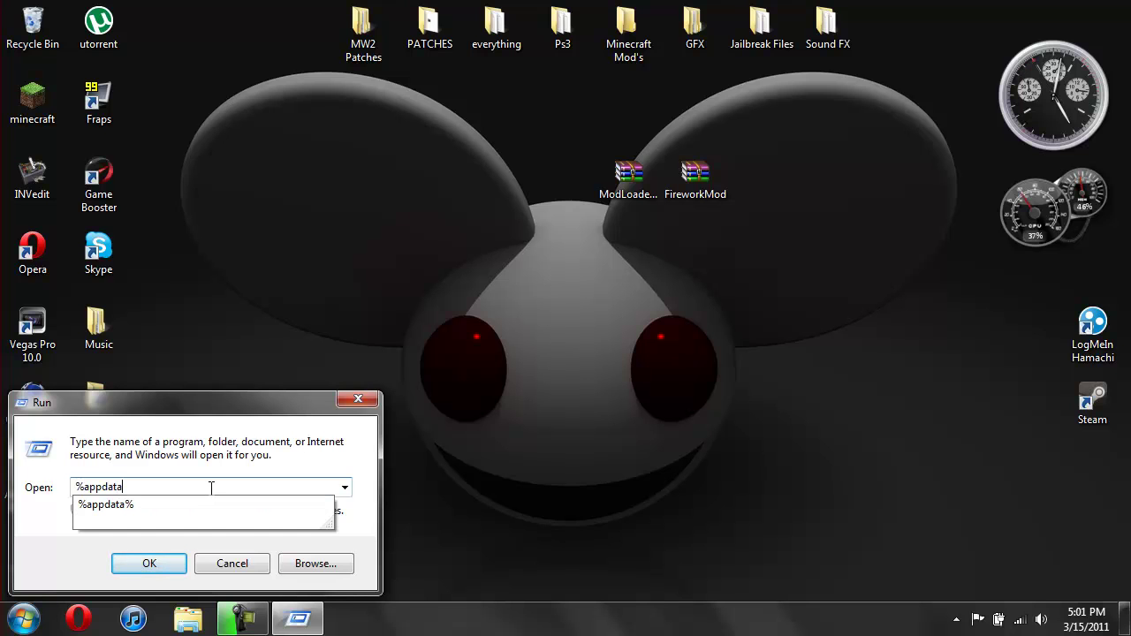
pyautogui.write('%')
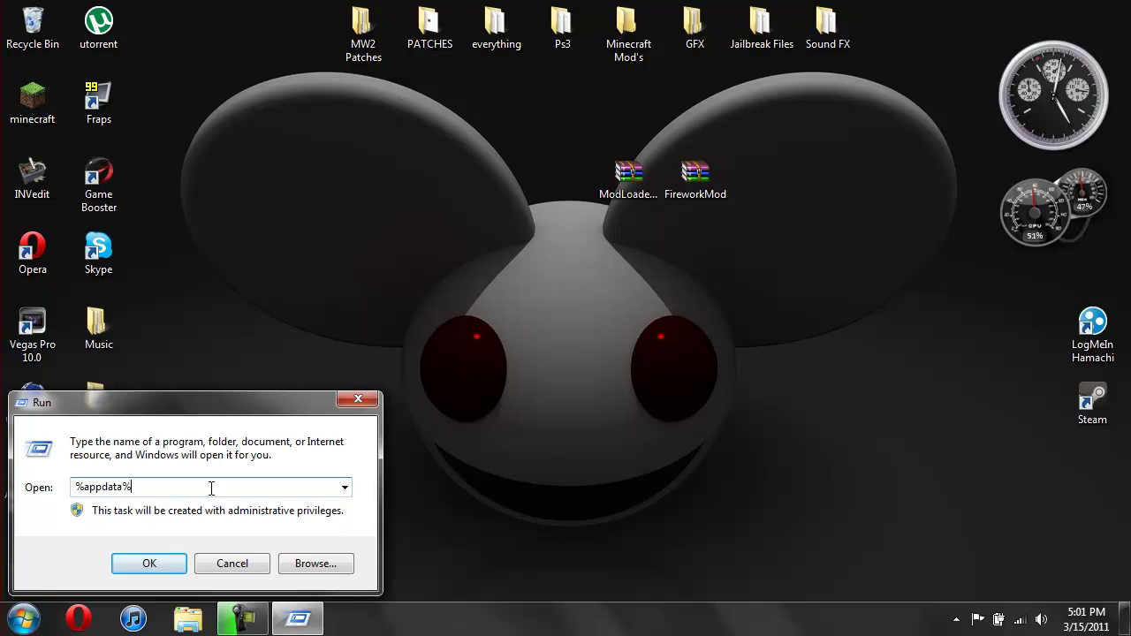
pyautogui.click(180, 563)
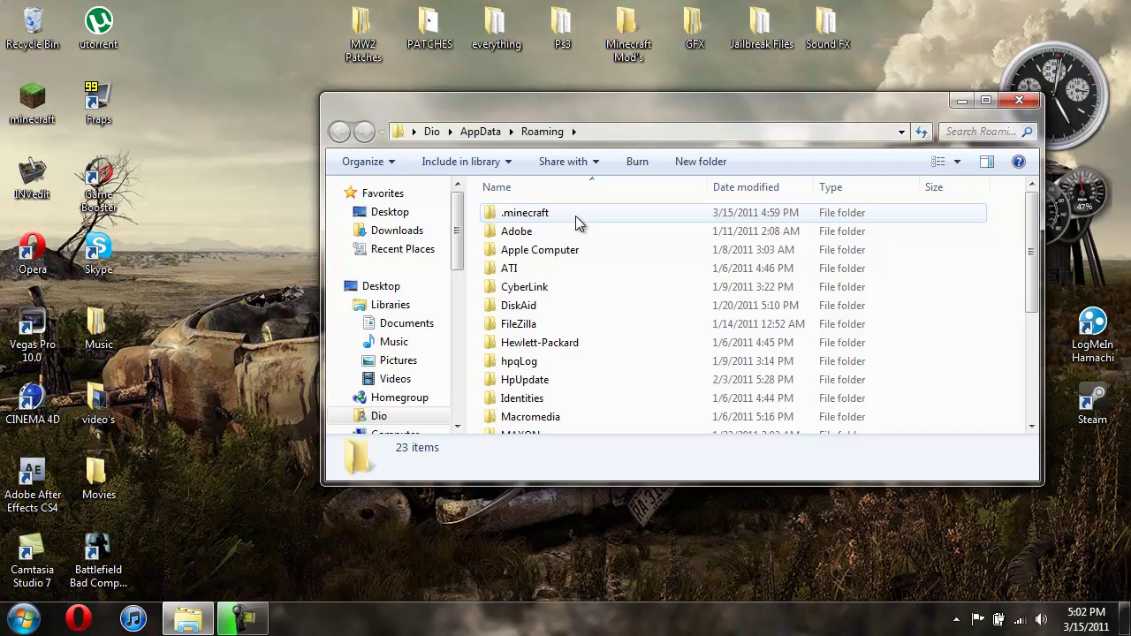
# Step: Open the bin folder inside .minecraft and select the minecraft jar file
pyautogui.doubleClick(575, 215)
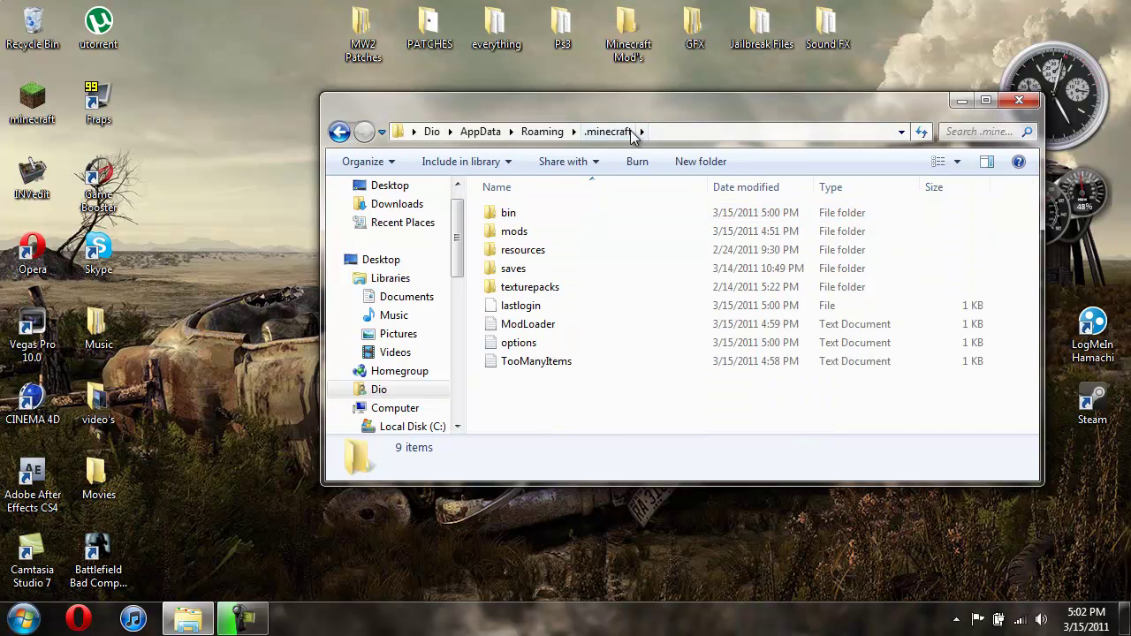
pyautogui.moveTo(637, 115); pyautogui.dragTo(294, 270)
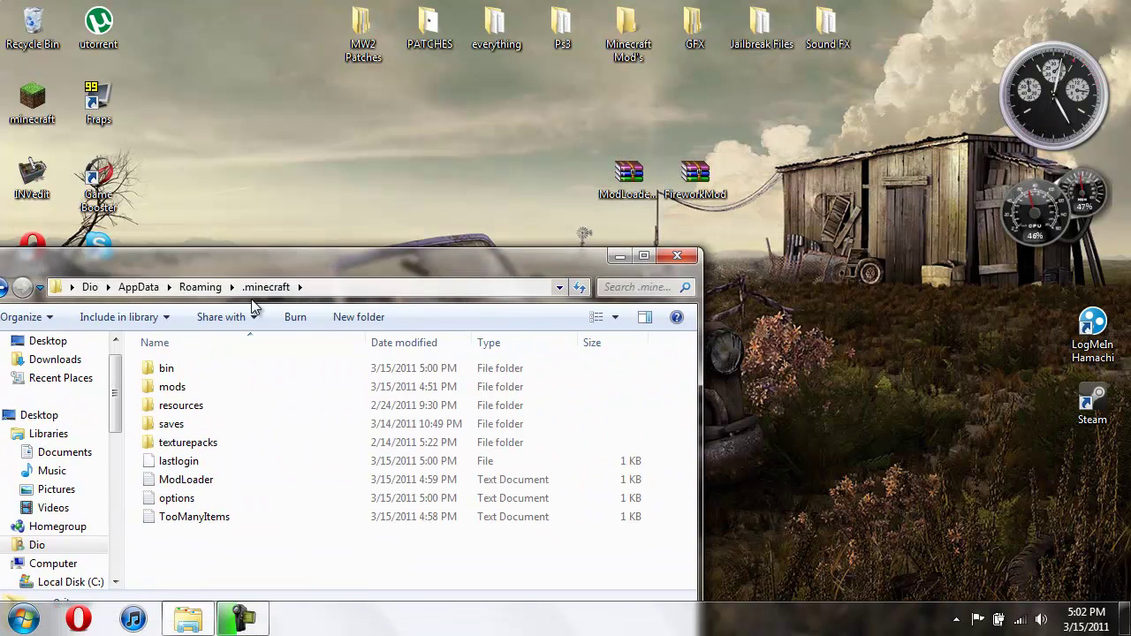
pyautogui.doubleClick(209, 367)
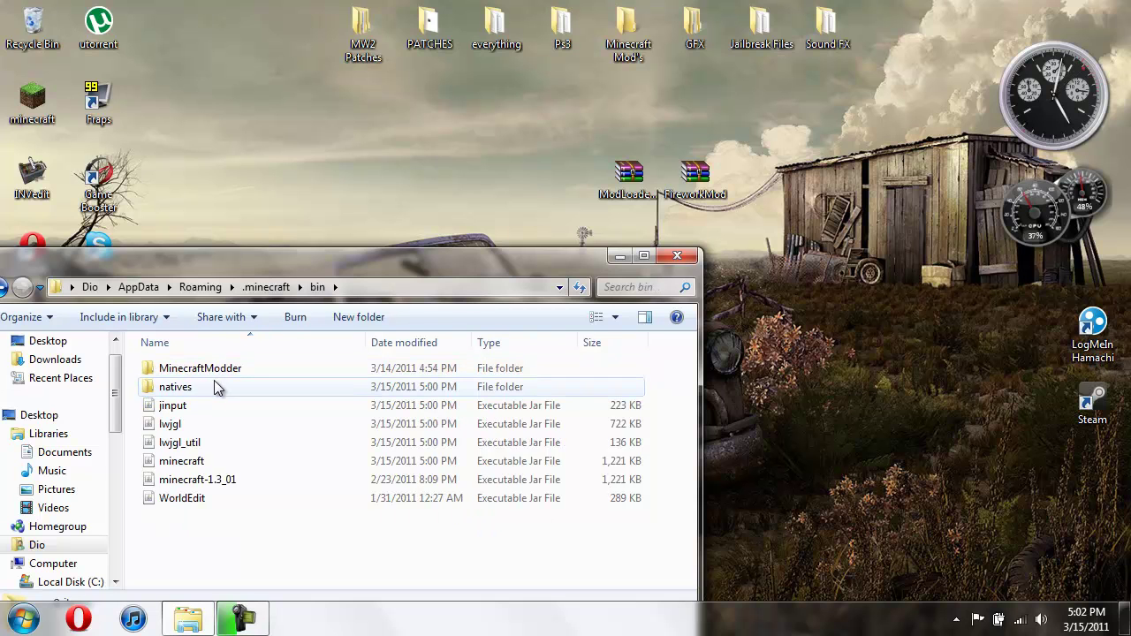
pyautogui.click(229, 460)
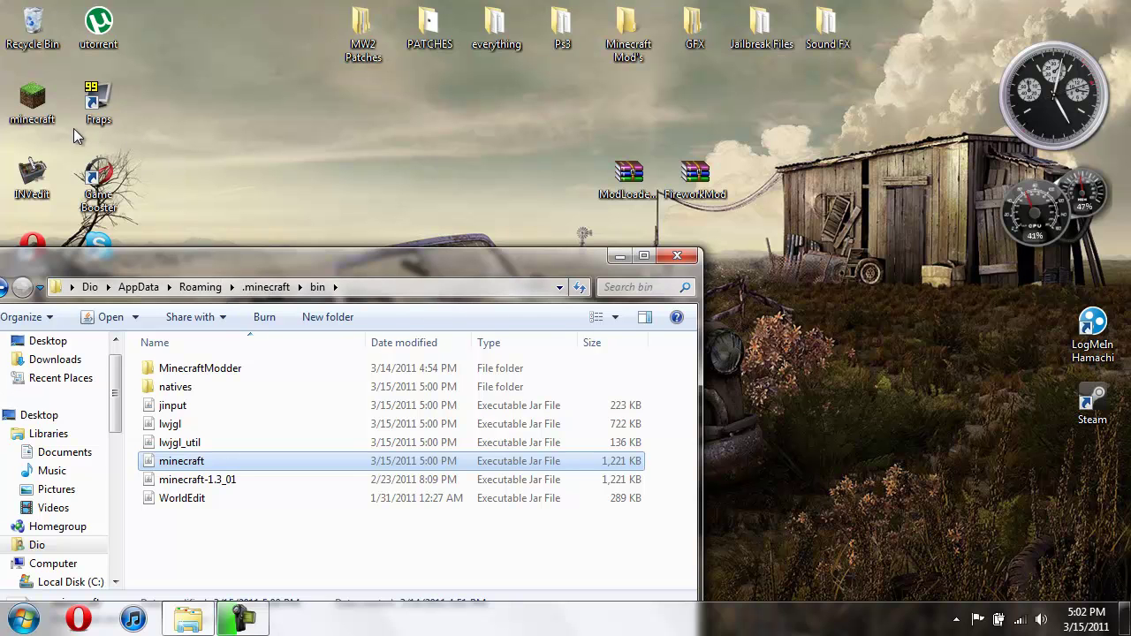
# Step: Open the minecraft jar file with WinRAR archiver, close the bin folder window, and fit the archive window to half the screen
pyautogui.moveTo(220, 262); pyautogui.dragTo(259, 204)
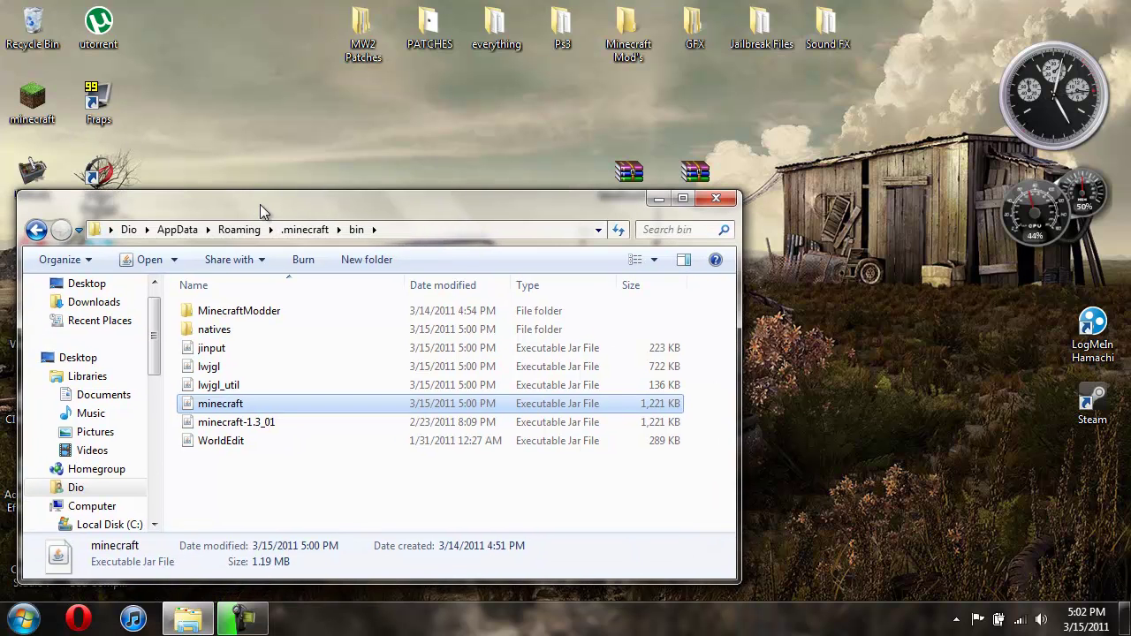
pyautogui.rightClick(249, 405)
pyautogui.moveTo(348, 119)
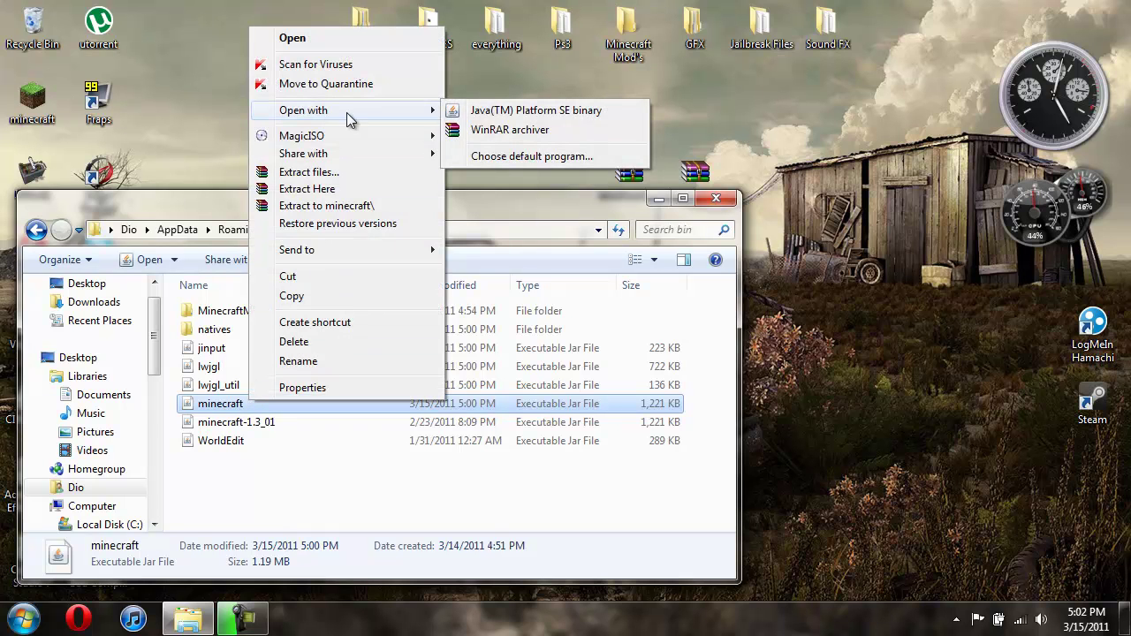
pyautogui.click(500, 131)
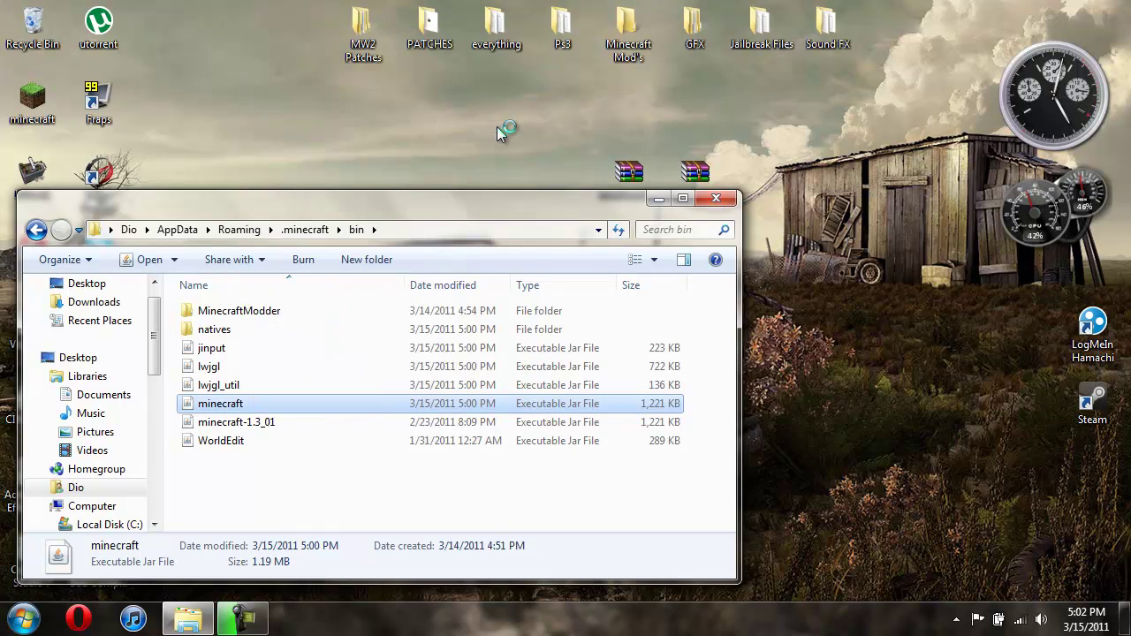
pyautogui.click(716, 198)
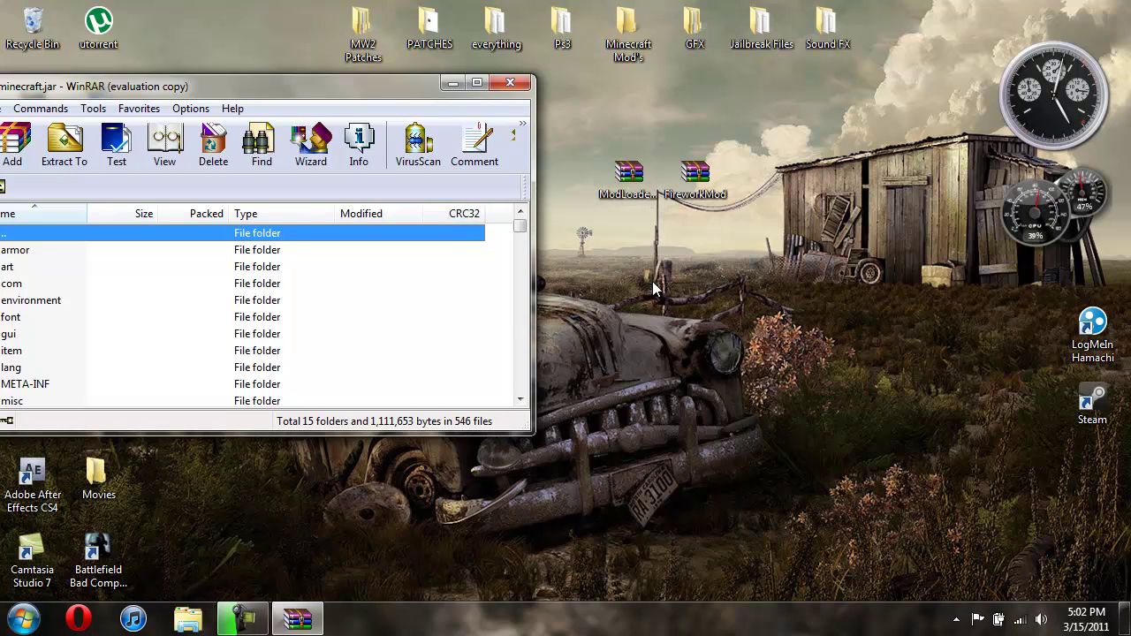
pyautogui.moveTo(409, 85); pyautogui.dragTo(2, 189)
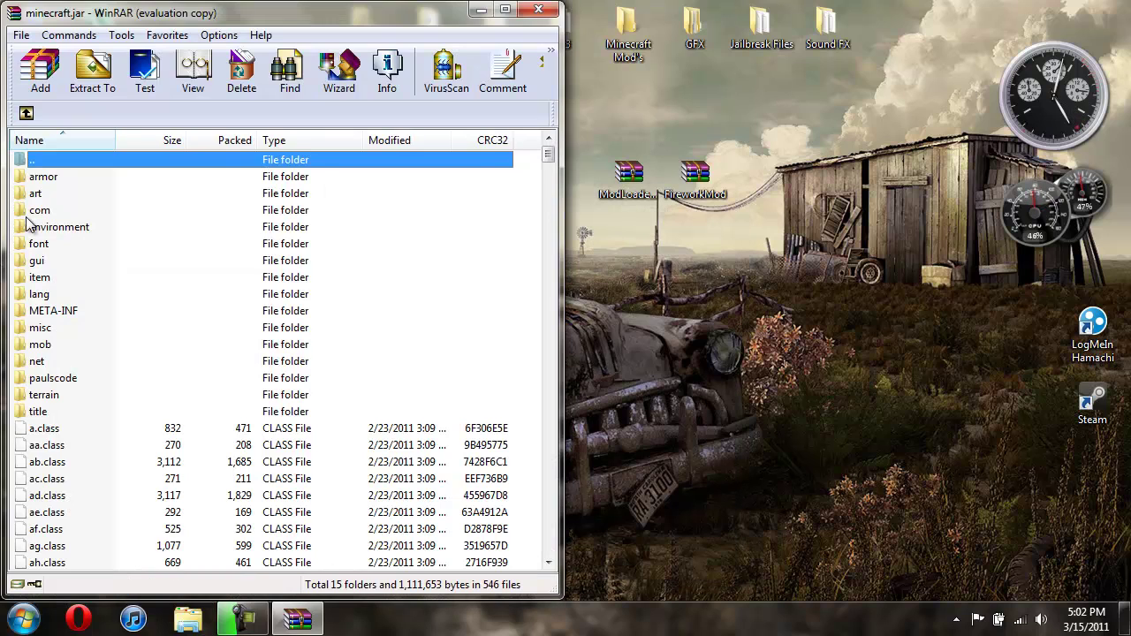
# Step: Open the ModLoaderv4 archive beside minecraft.jar and add all its class files to the jar with the default archive settings
pyautogui.doubleClick(628, 177)
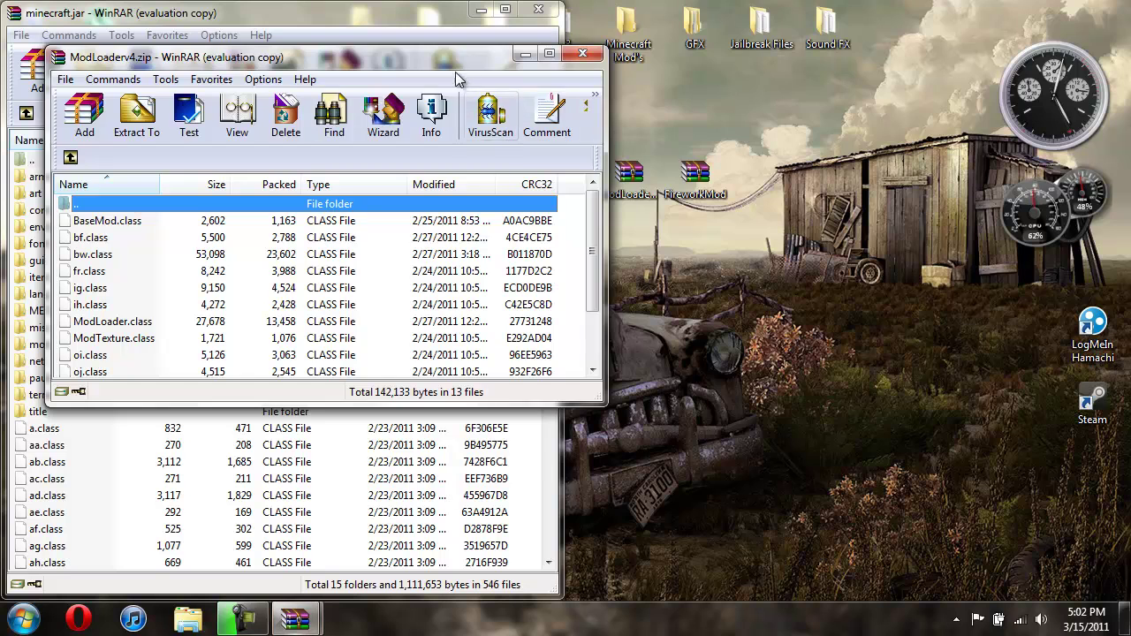
pyautogui.moveTo(463, 60); pyautogui.dragTo(1127, 190)
pyautogui.moveTo(667, 491); pyautogui.dragTo(639, 183)
pyautogui.moveTo(654, 238); pyautogui.dragTo(312, 472)
pyautogui.click(279, 452)
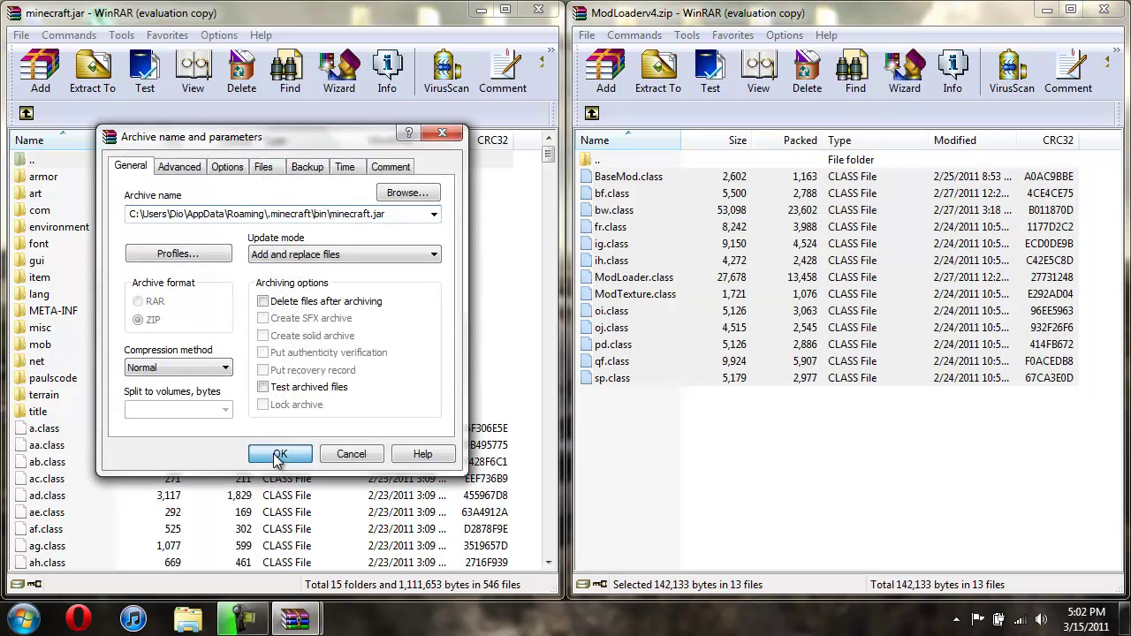
pyautogui.click(1104, 10)
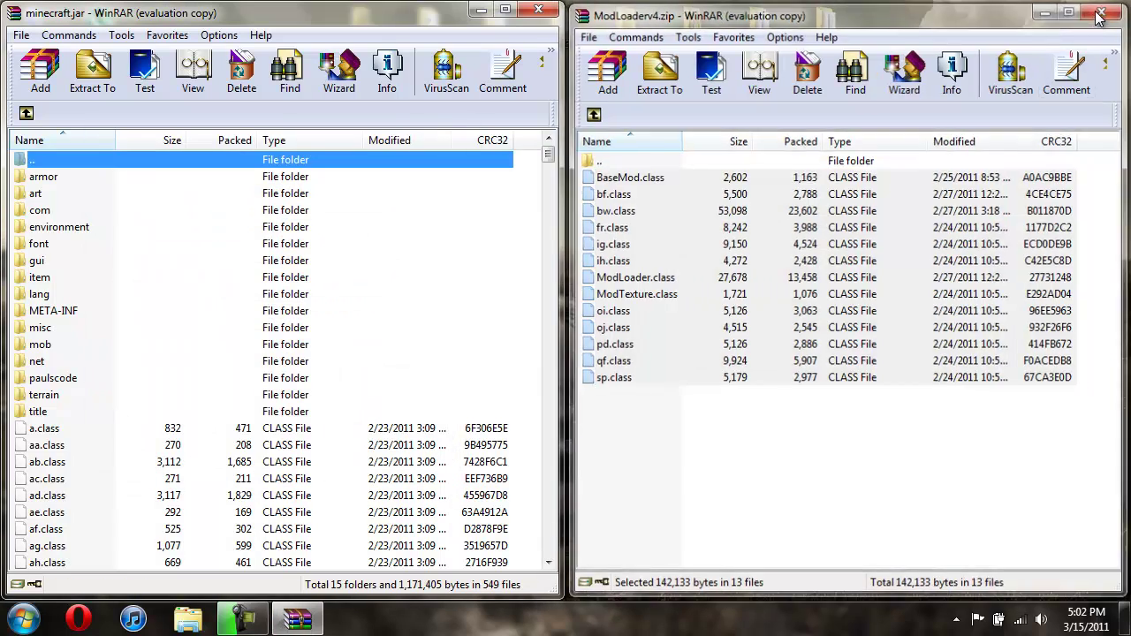
# Step: Open the FireworkMod archive beside minecraft.jar and add the BlockFirework, EntityFirework and mod_Firework class files to the jar
pyautogui.click(698, 177)
pyautogui.doubleClick(699, 177)
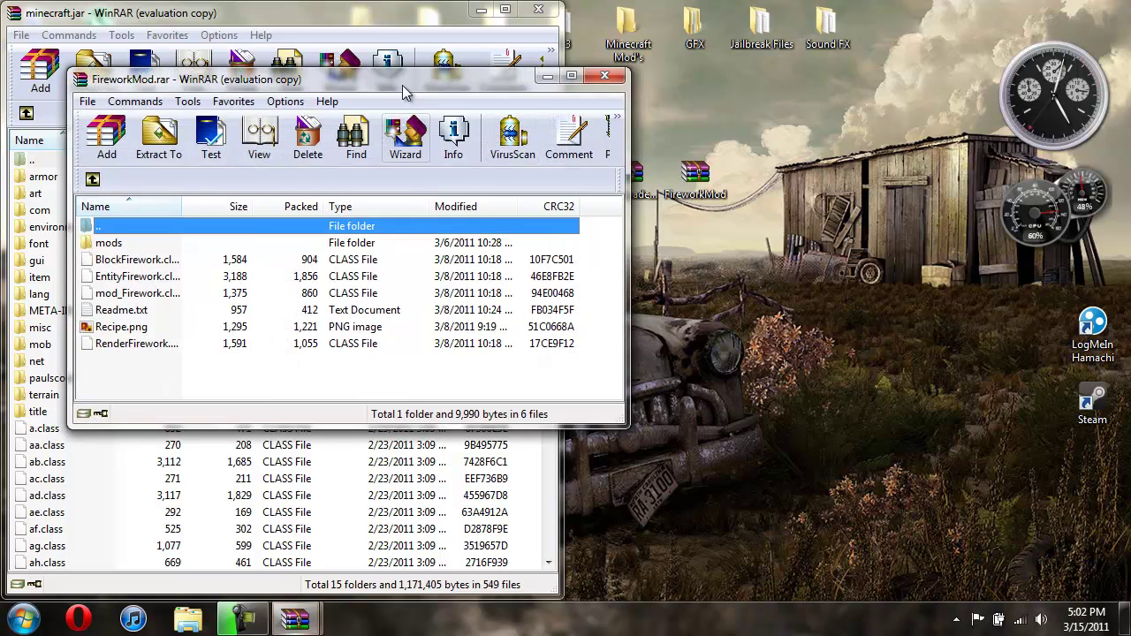
pyautogui.moveTo(402, 50); pyautogui.dragTo(1124, 112)
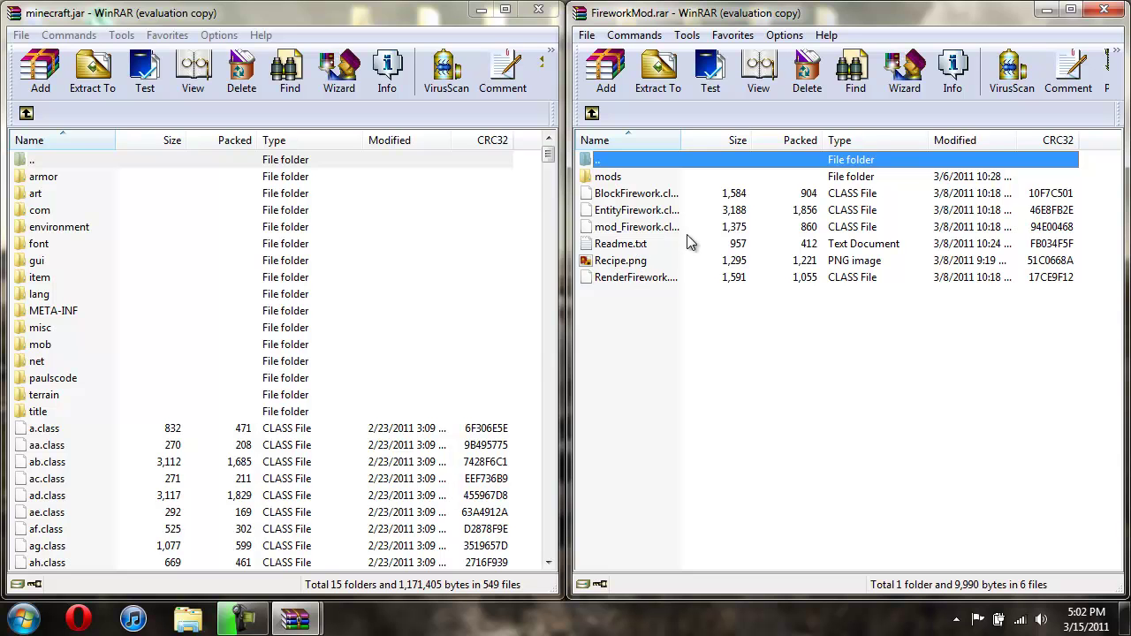
pyautogui.click(687, 194)
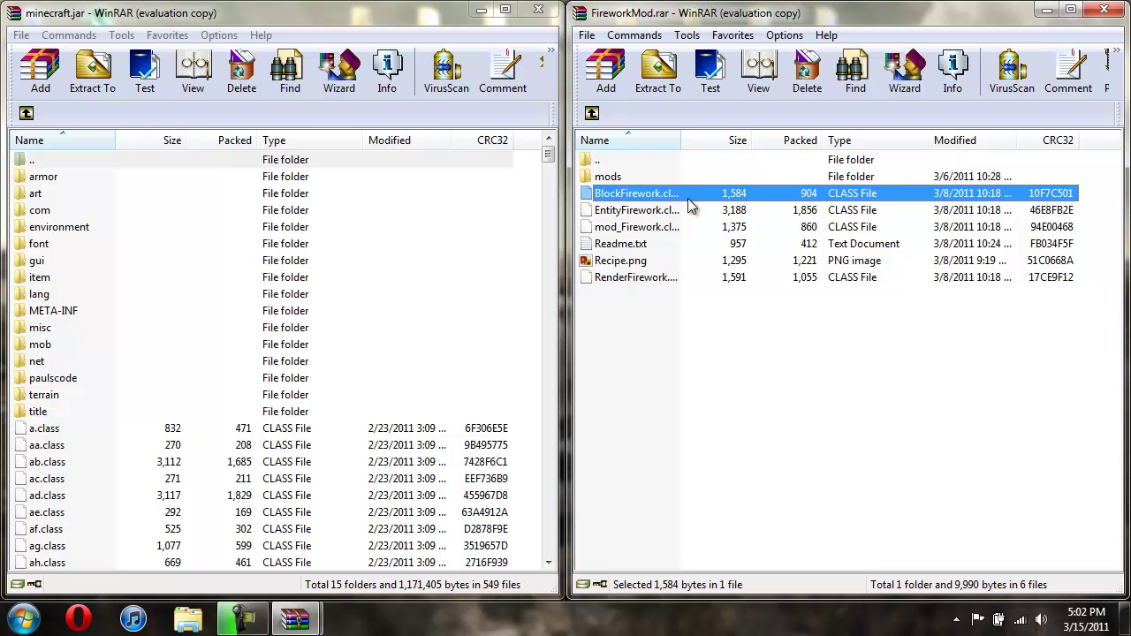
pyautogui.keyDown('shift'); pyautogui.click(685, 227); pyautogui.keyUp('shift')
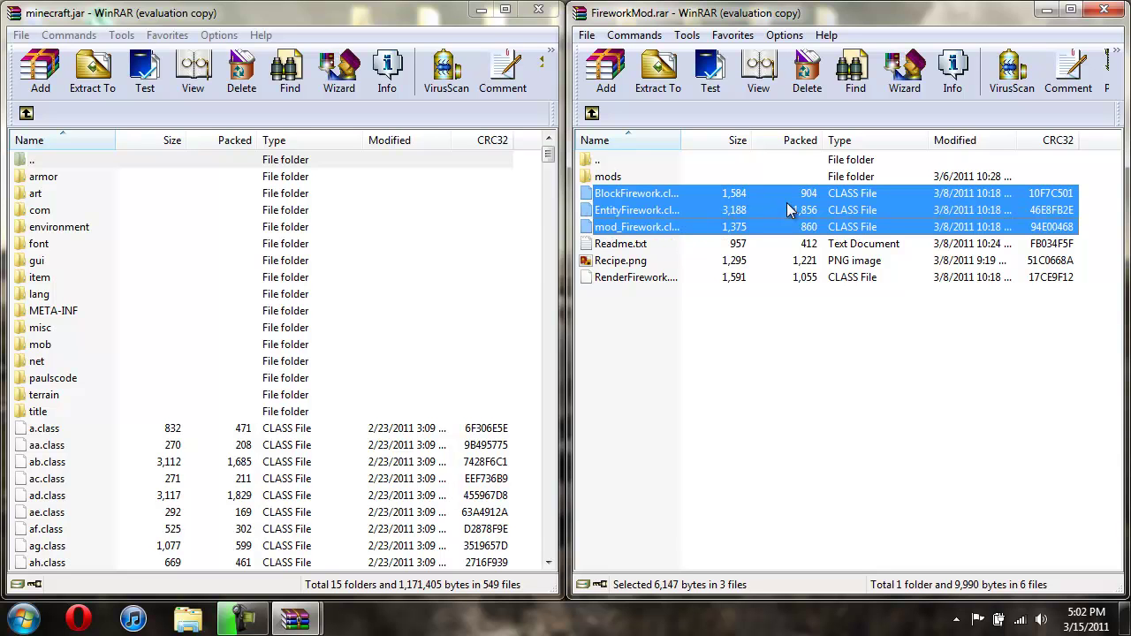
pyautogui.moveTo(791, 207); pyautogui.dragTo(384, 471)
pyautogui.click(280, 453)
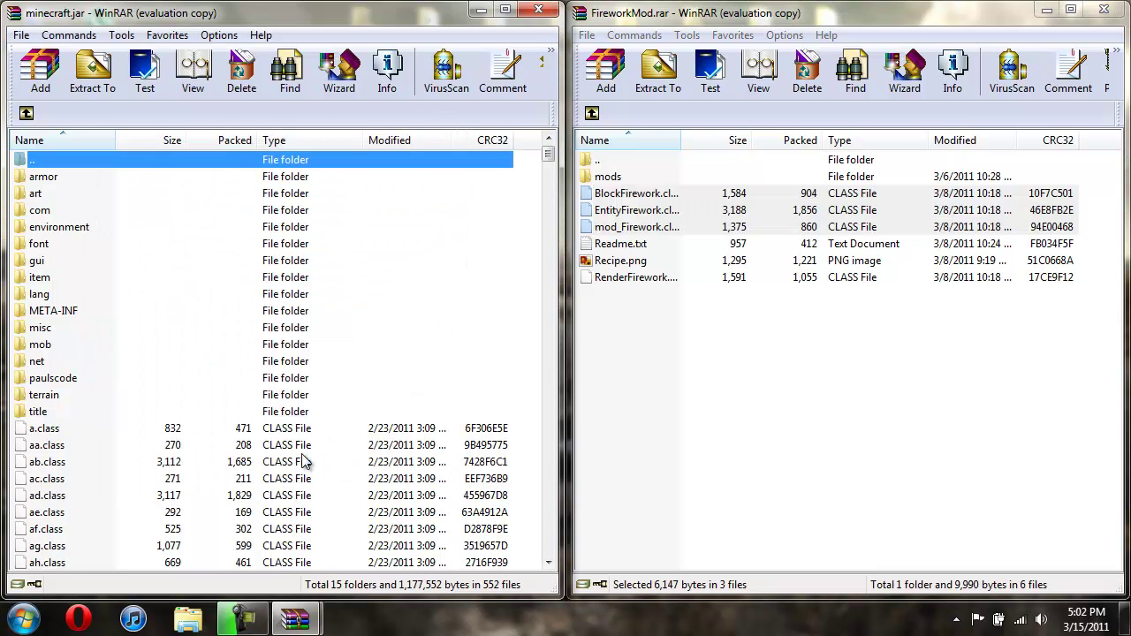
# Step: Add the RenderFirework class file to minecraft.jar with the default archive settings and close both archives
pyautogui.click(815, 281)
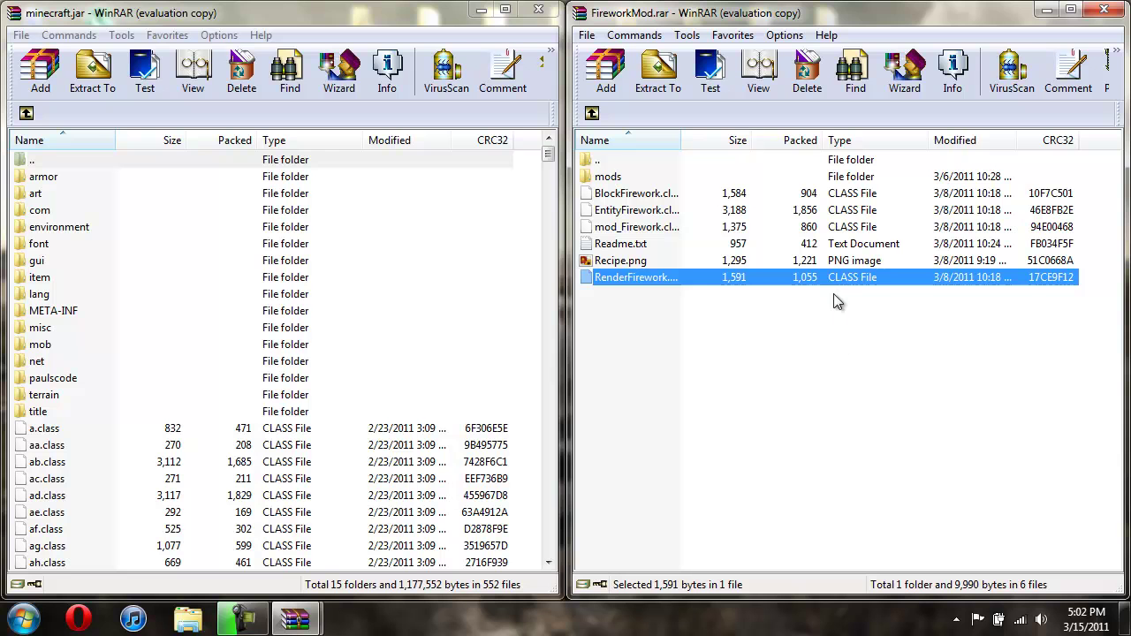
pyautogui.moveTo(833, 276); pyautogui.dragTo(447, 477)
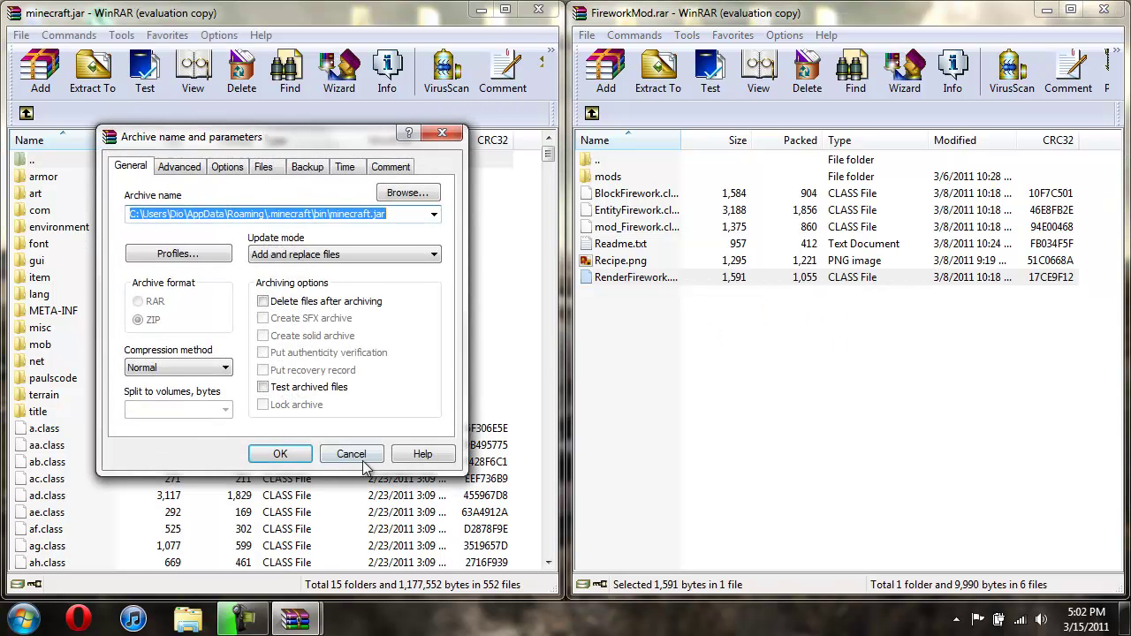
pyautogui.click(297, 454)
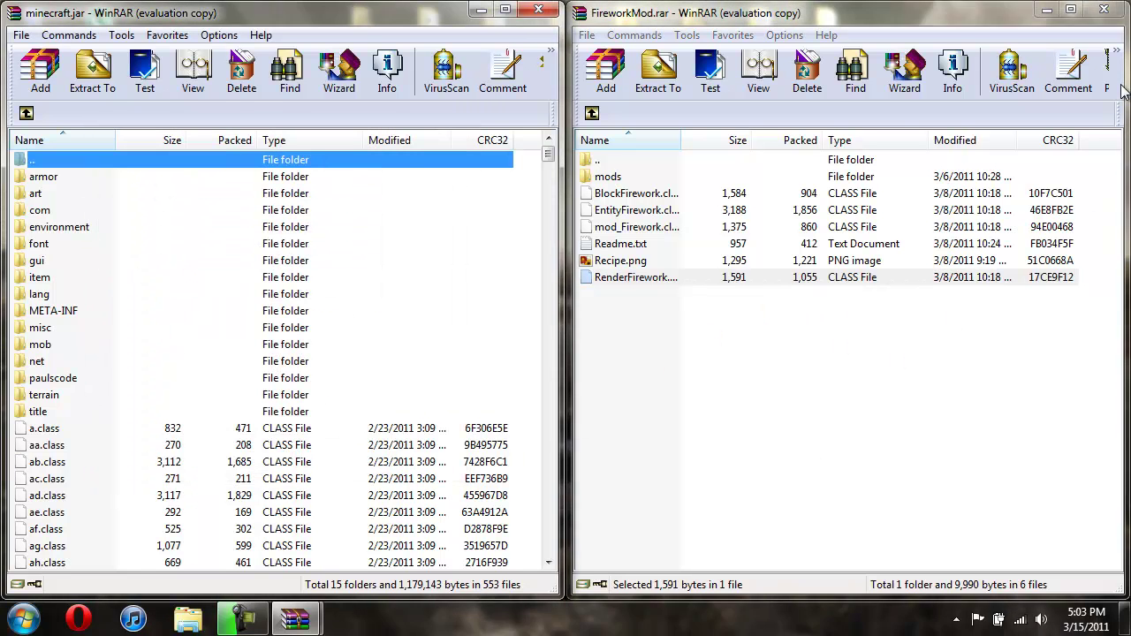
pyautogui.click(1104, 9)
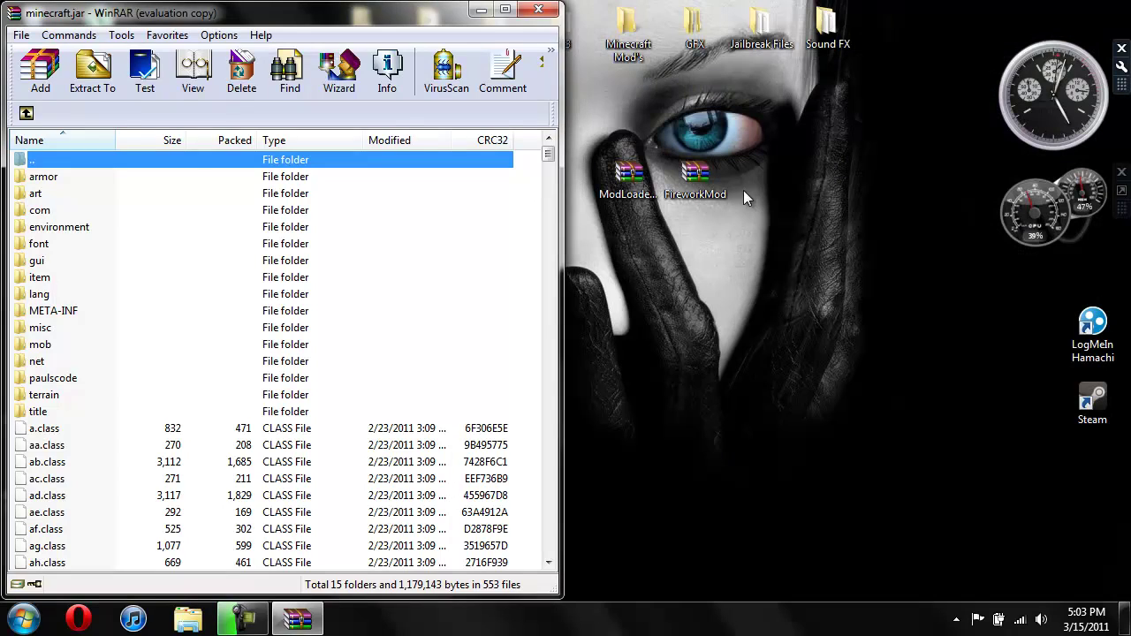
pyautogui.click(538, 10)
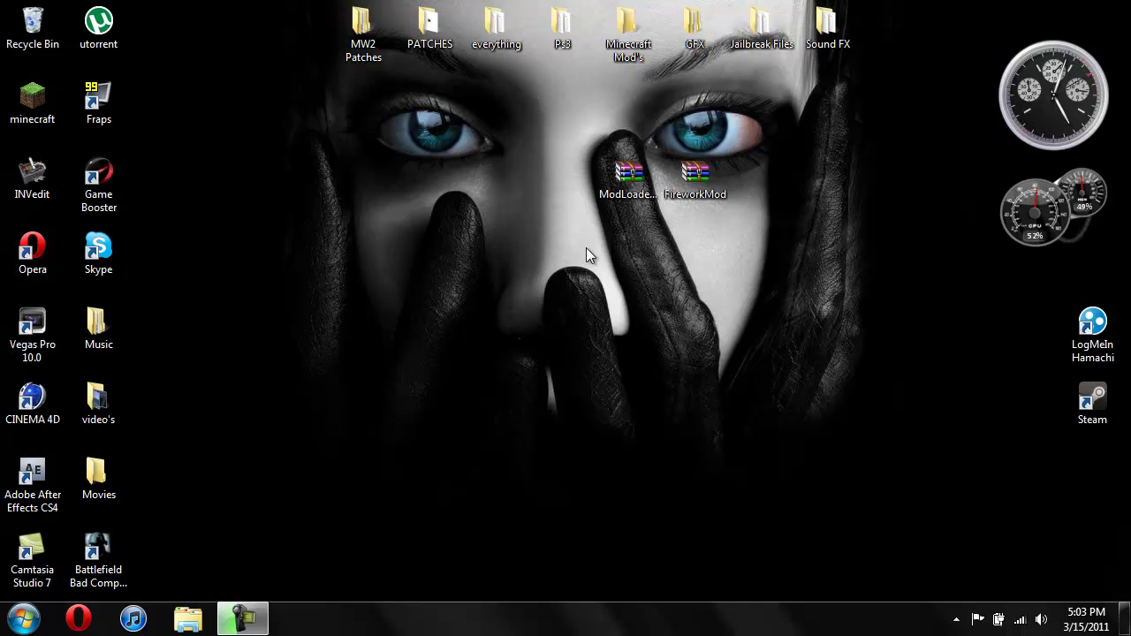
pyautogui.click(243, 619)
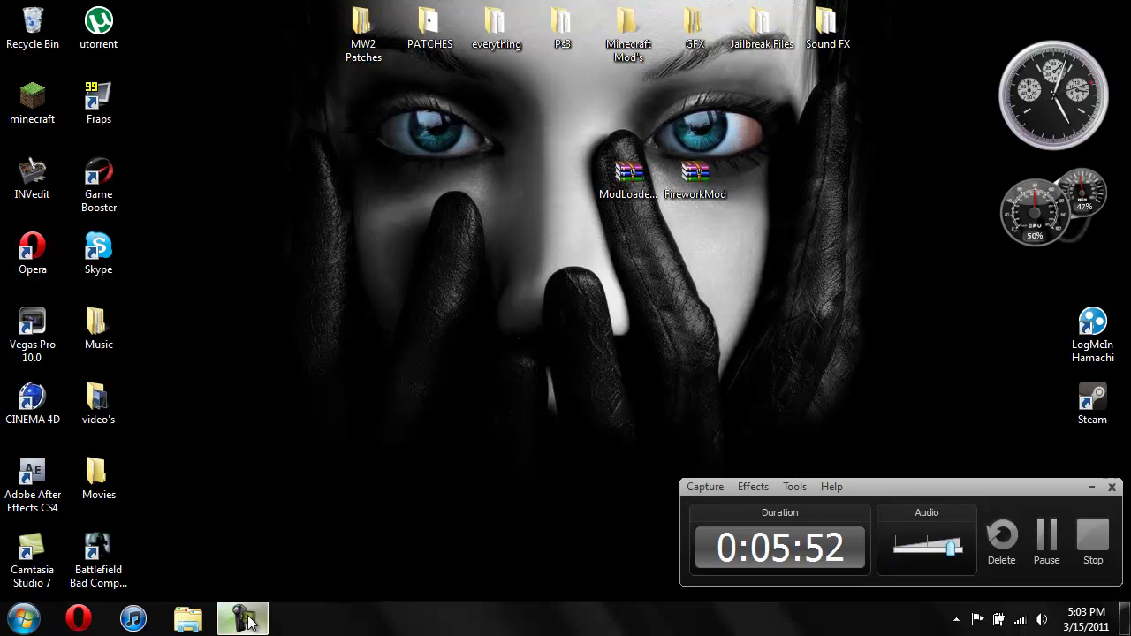